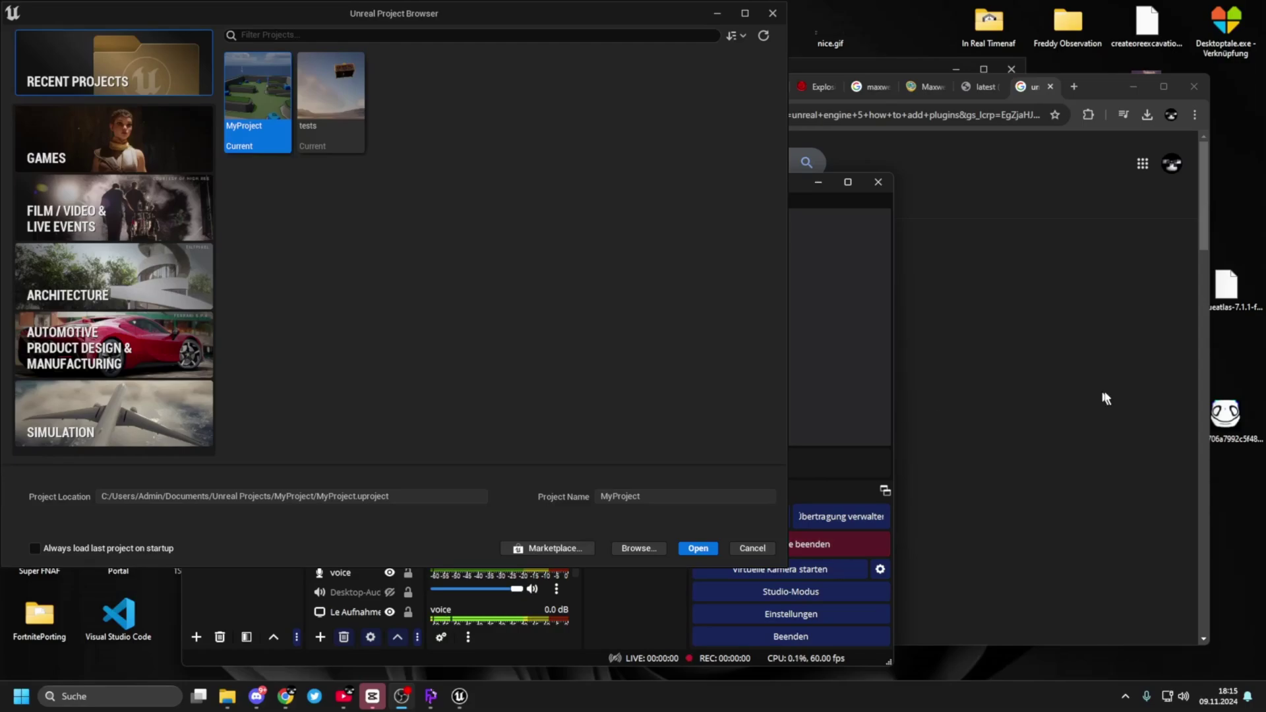
- Open the tests project from the recent projects in the Unreal Project Browser
click(1106, 389)
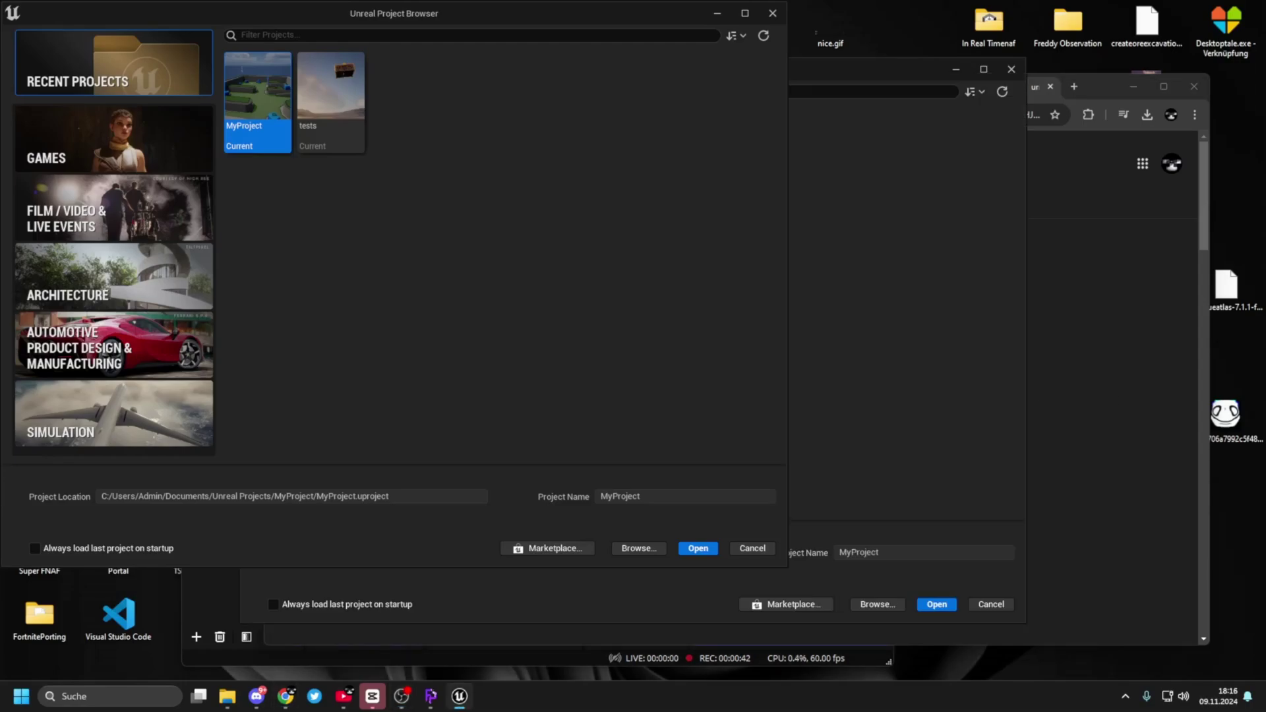
click(570, 157)
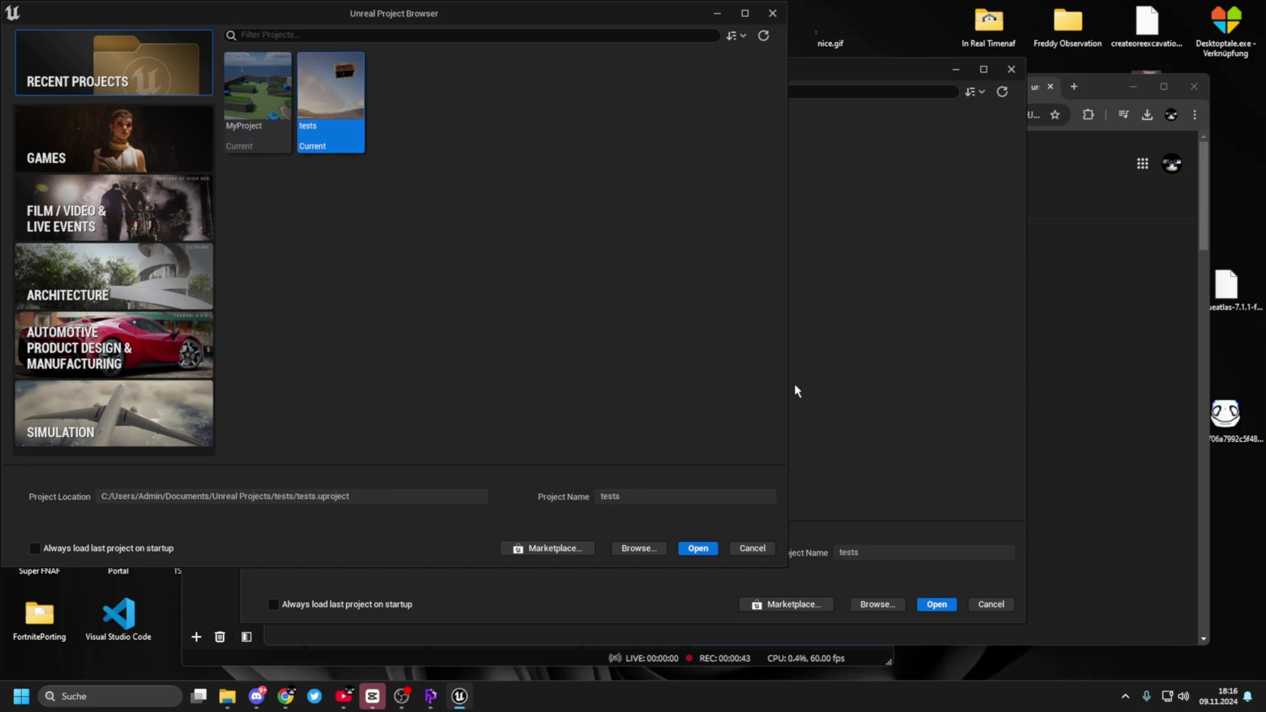
click(935, 605)
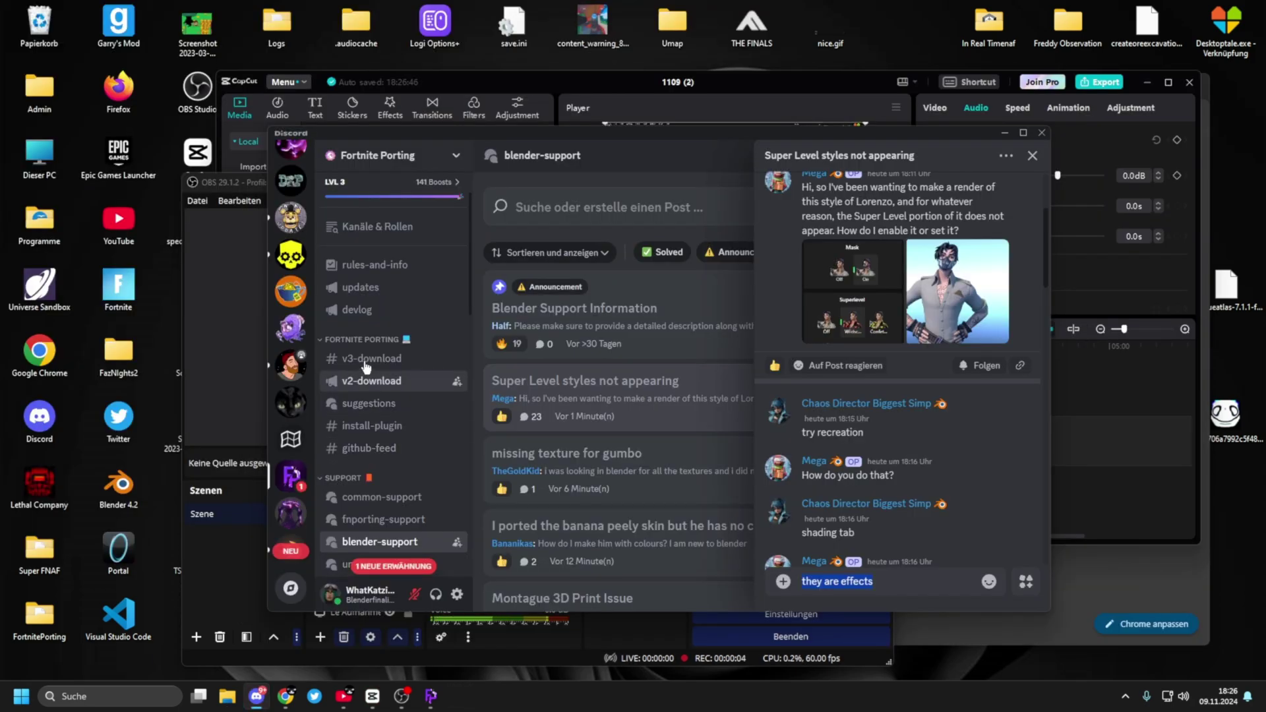
- Switch to Discord and open the v3-download channel under Fortnite Porting, looking over the server's channel list
click(366, 361)
scroll(369, 396, down, 3)
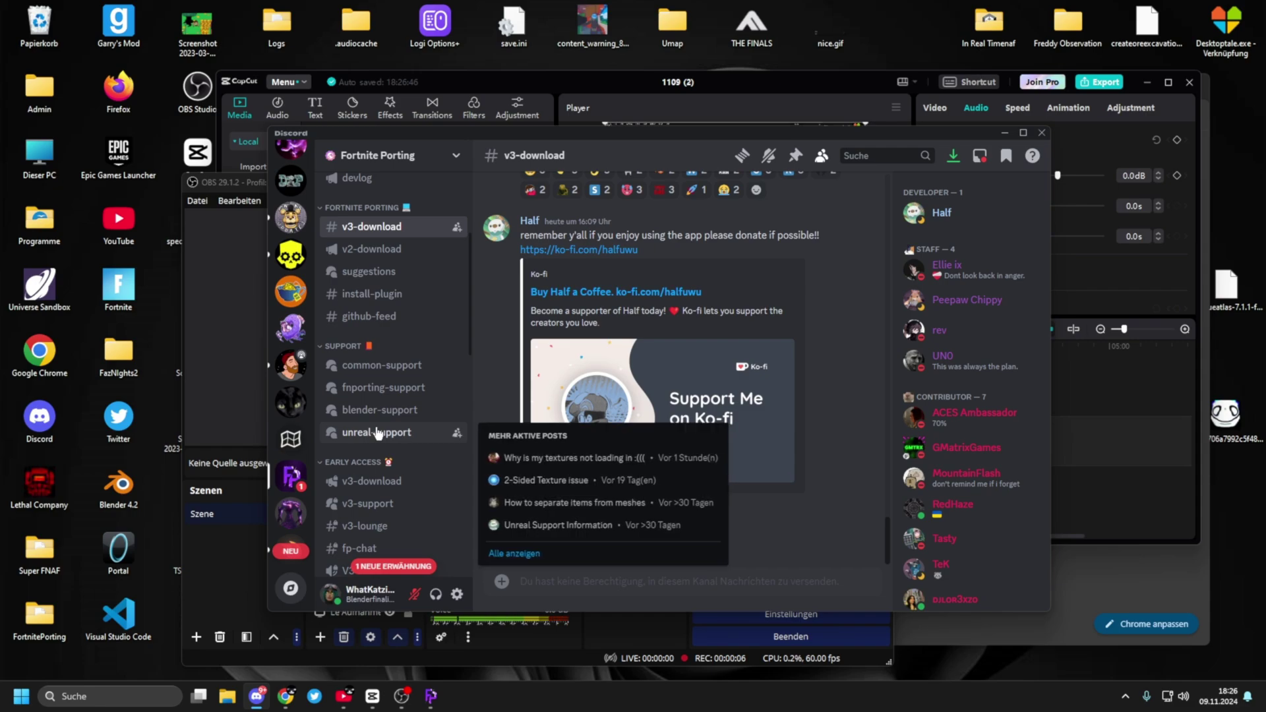
mouse_move(383, 387)
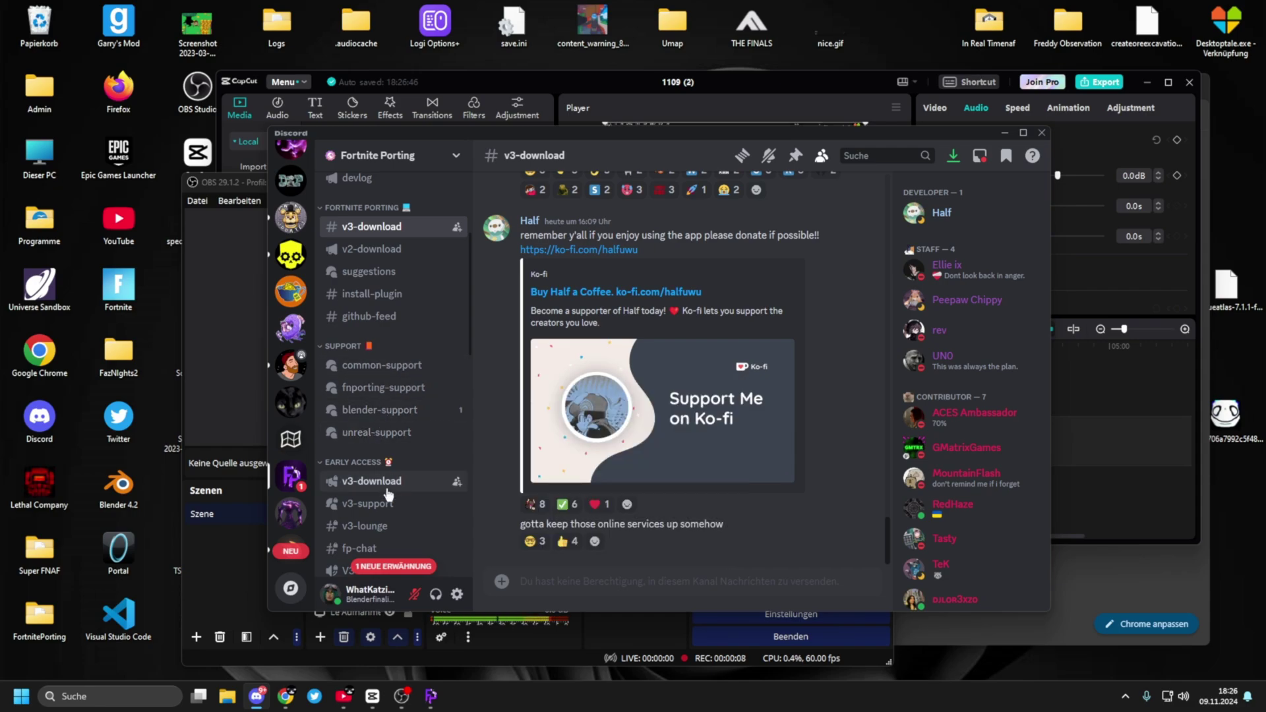
- Search the Discord server for messages from the member who shared the precompiled UE 5.4 plugin binaries
click(868, 157)
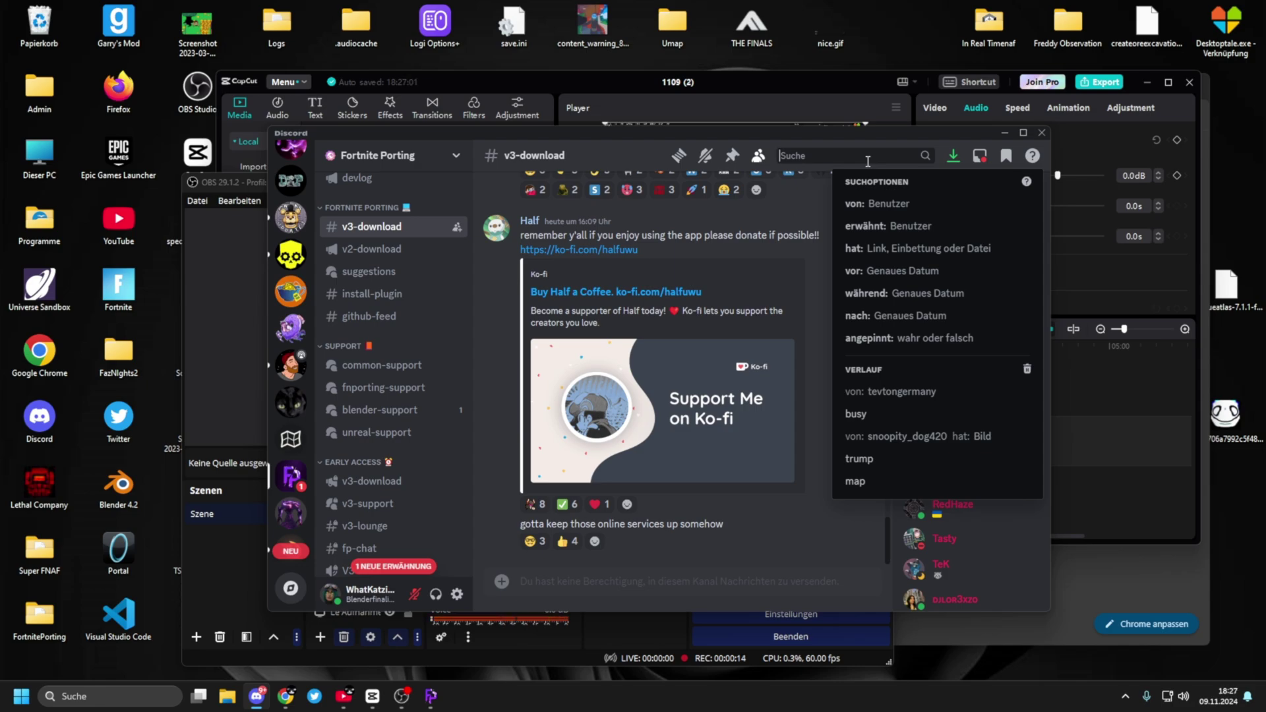
text(t)
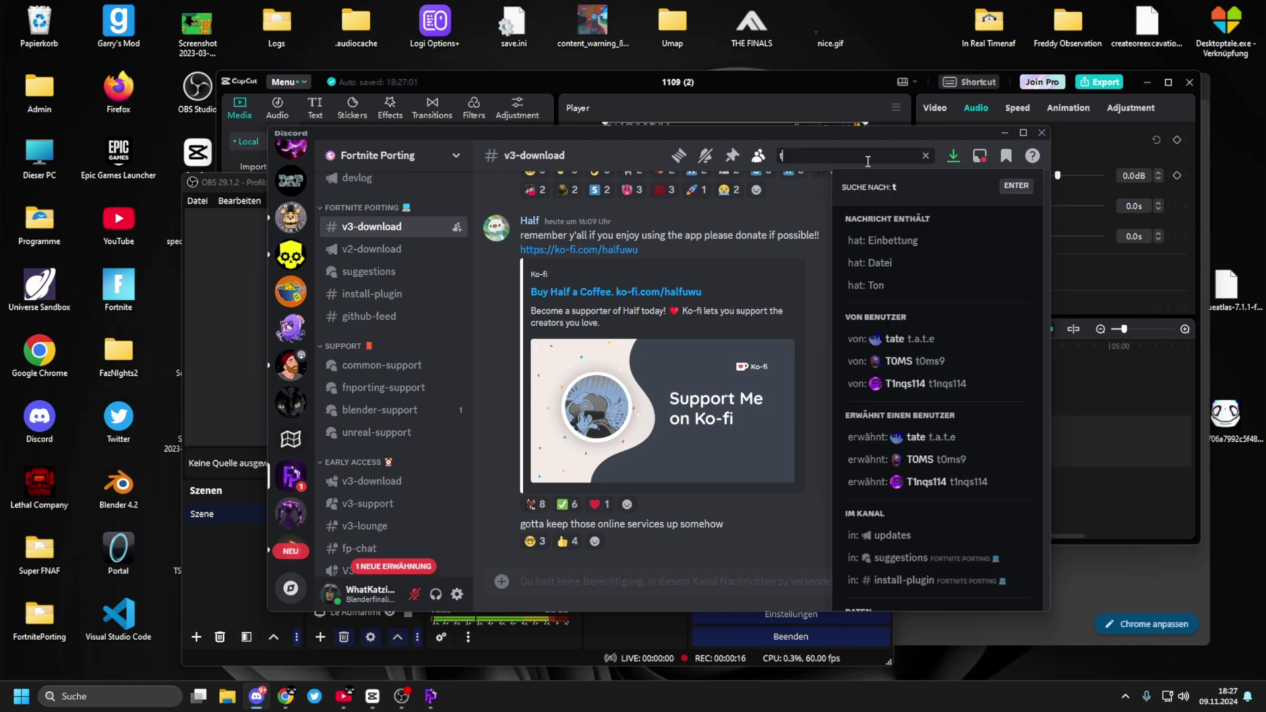
text(vetonggermany)
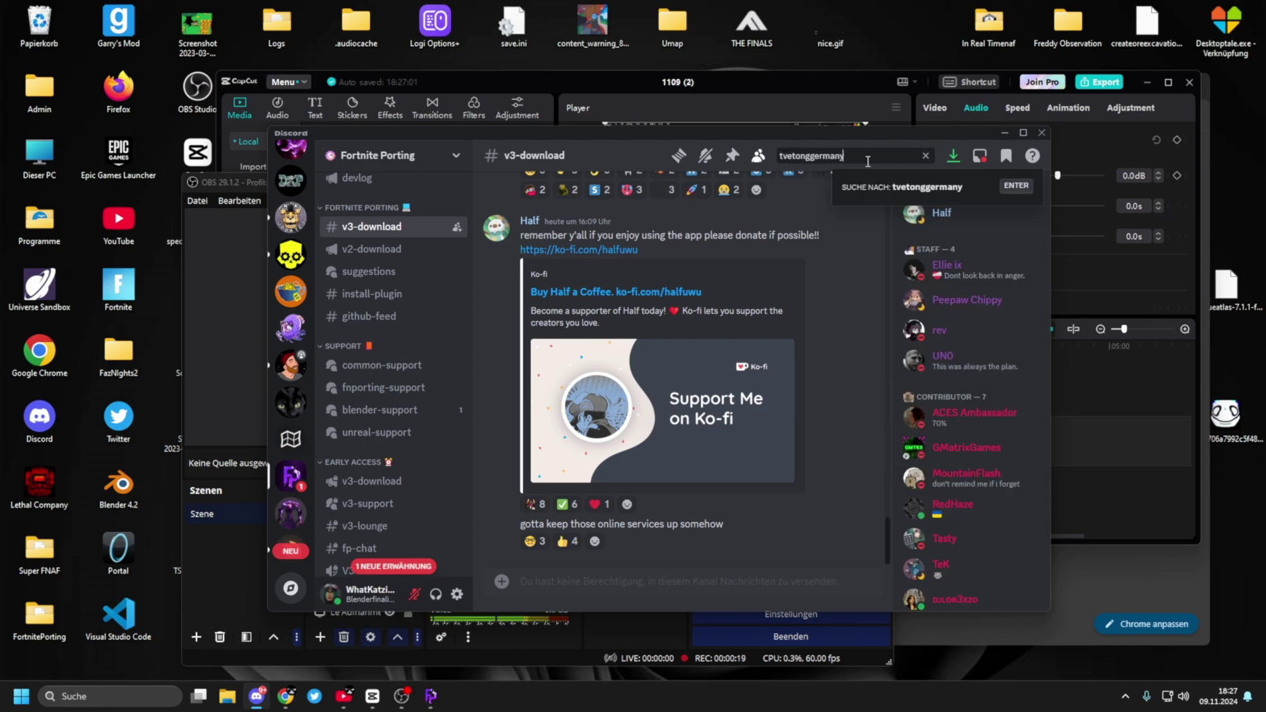
key(Return)
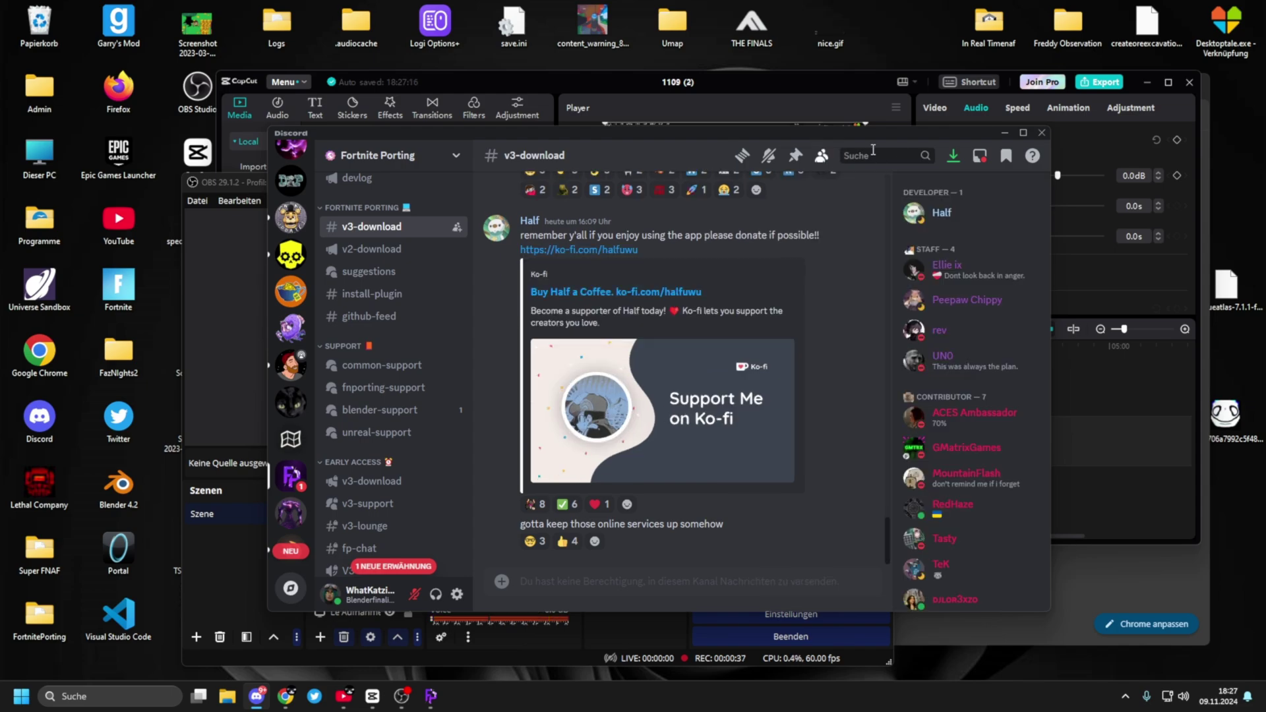
click(865, 151)
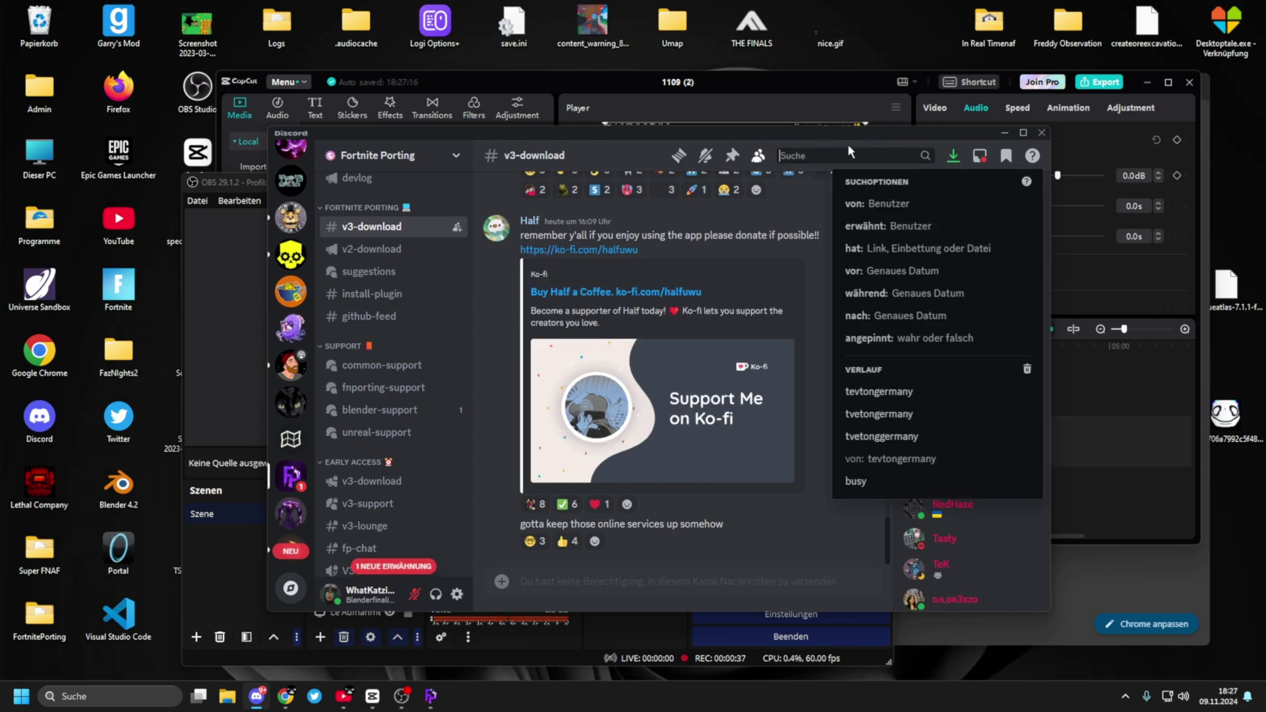
text(tevt)
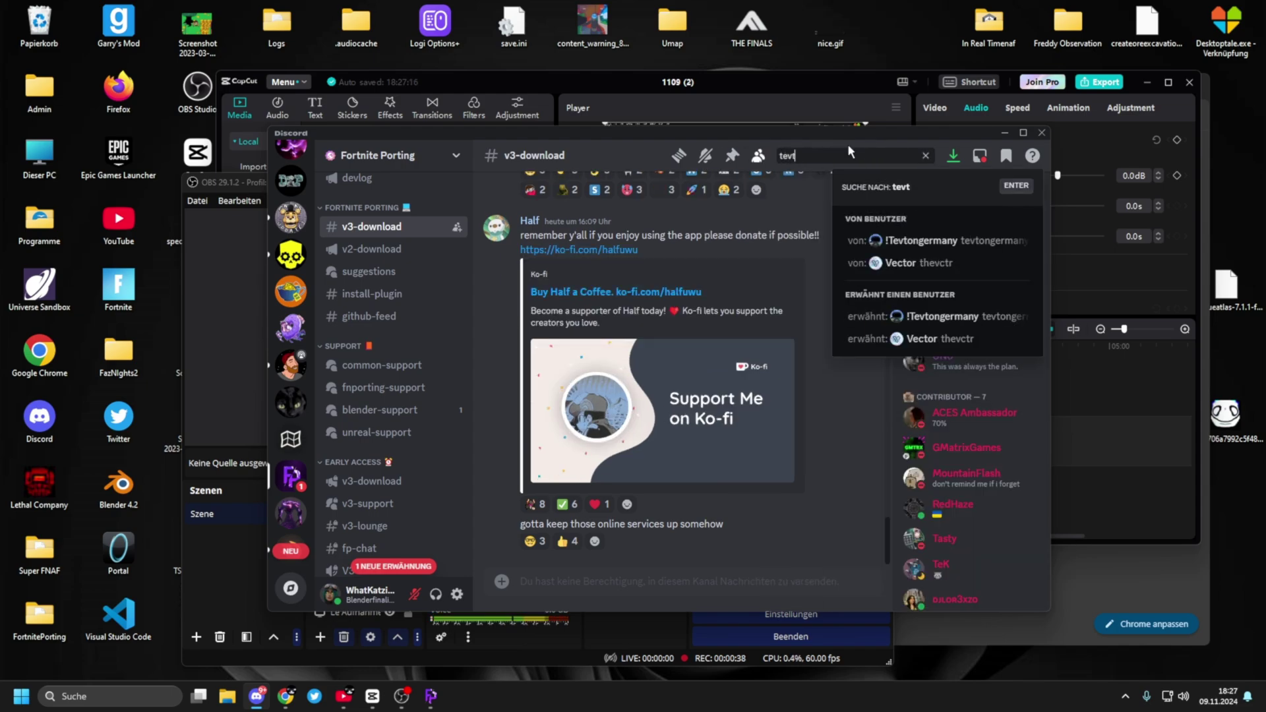
click(910, 241)
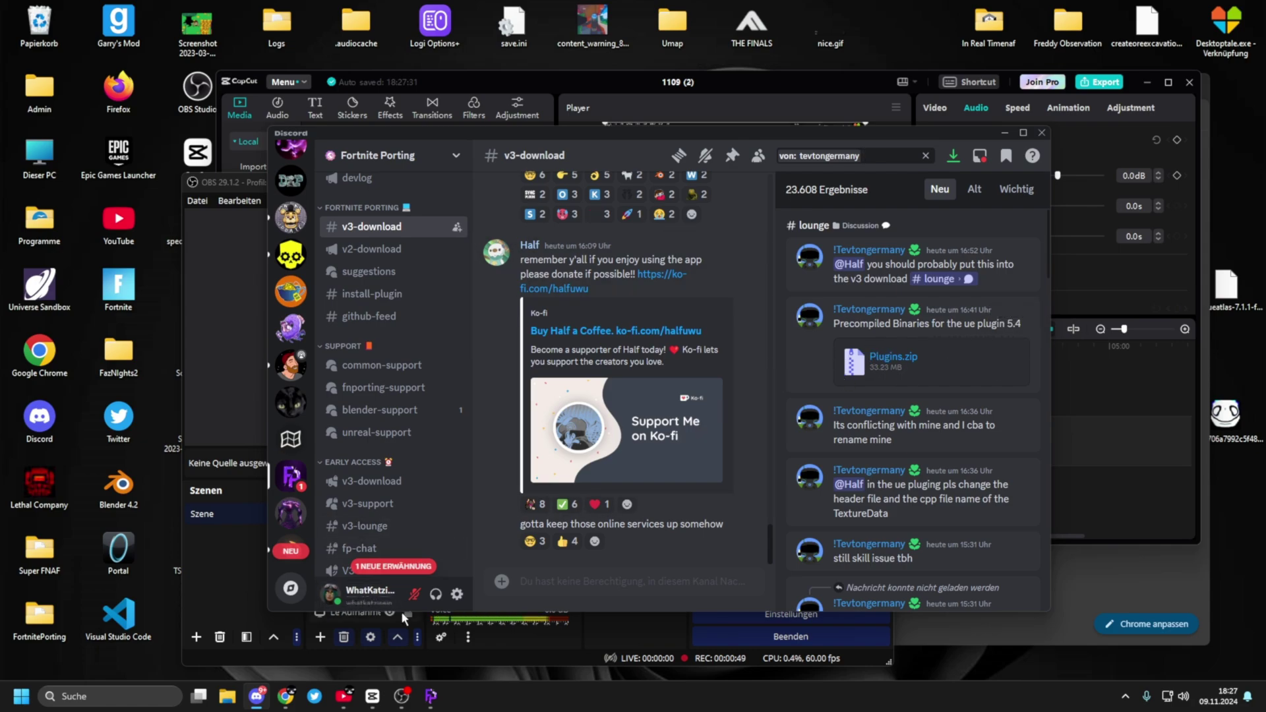
- Switch to File Explorer and open Plugins.zip from the Downloads folder
click(235, 690)
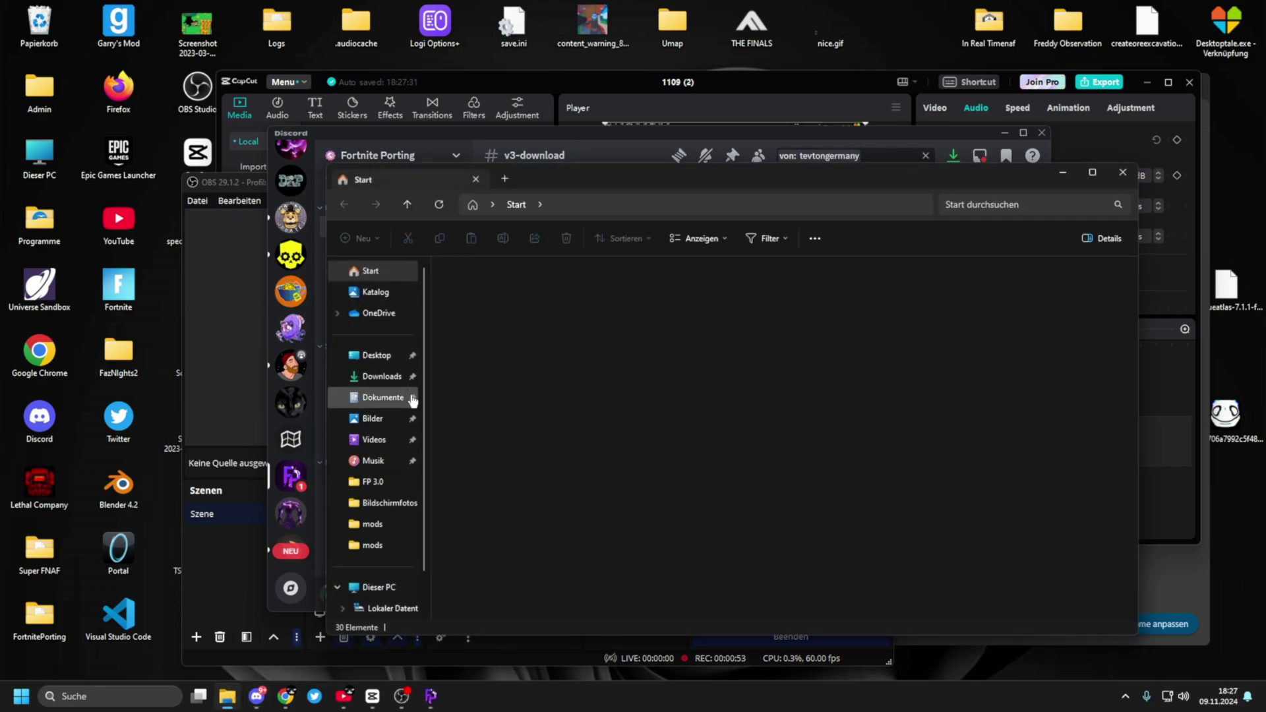
click(394, 378)
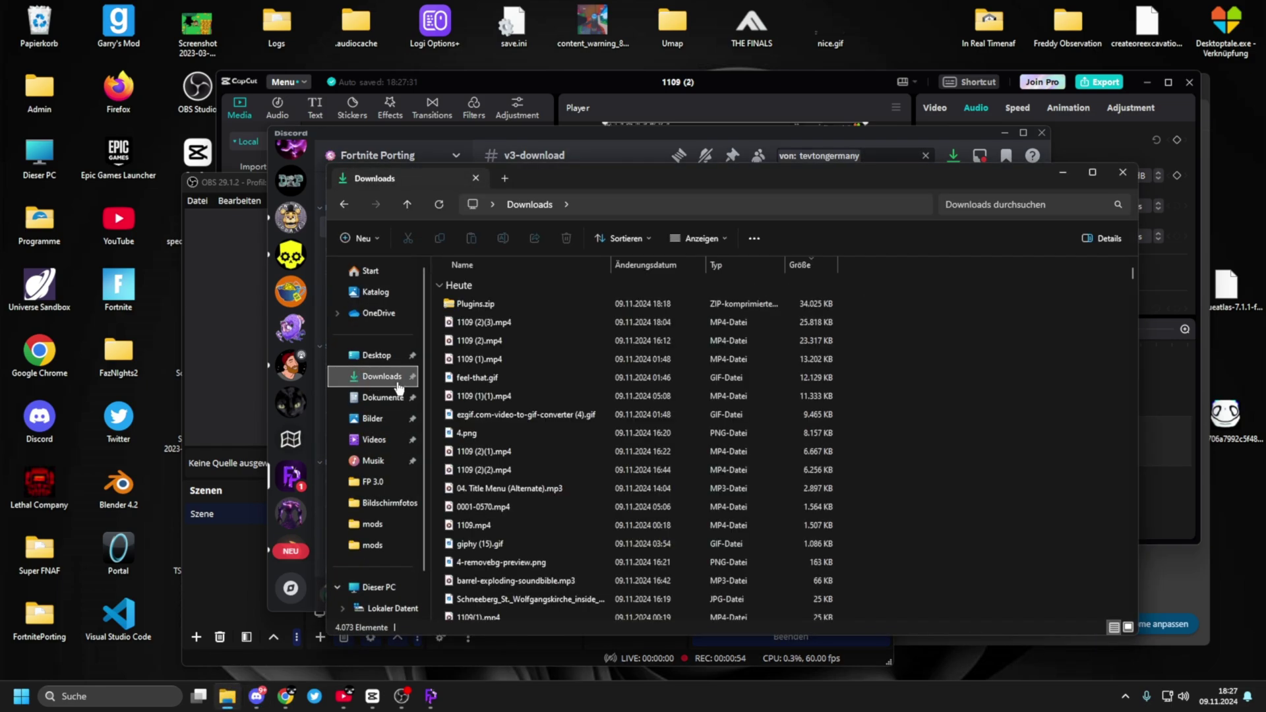
click(373, 240)
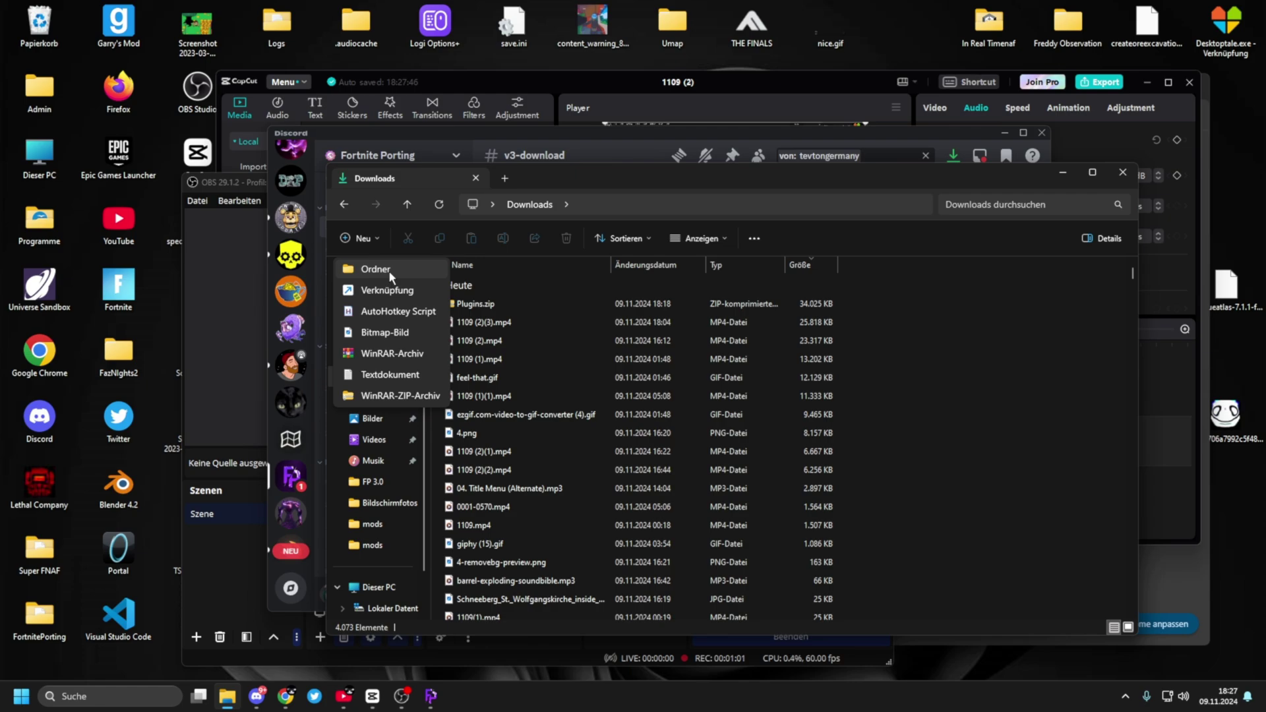
click(530, 306)
double_click(529, 304)
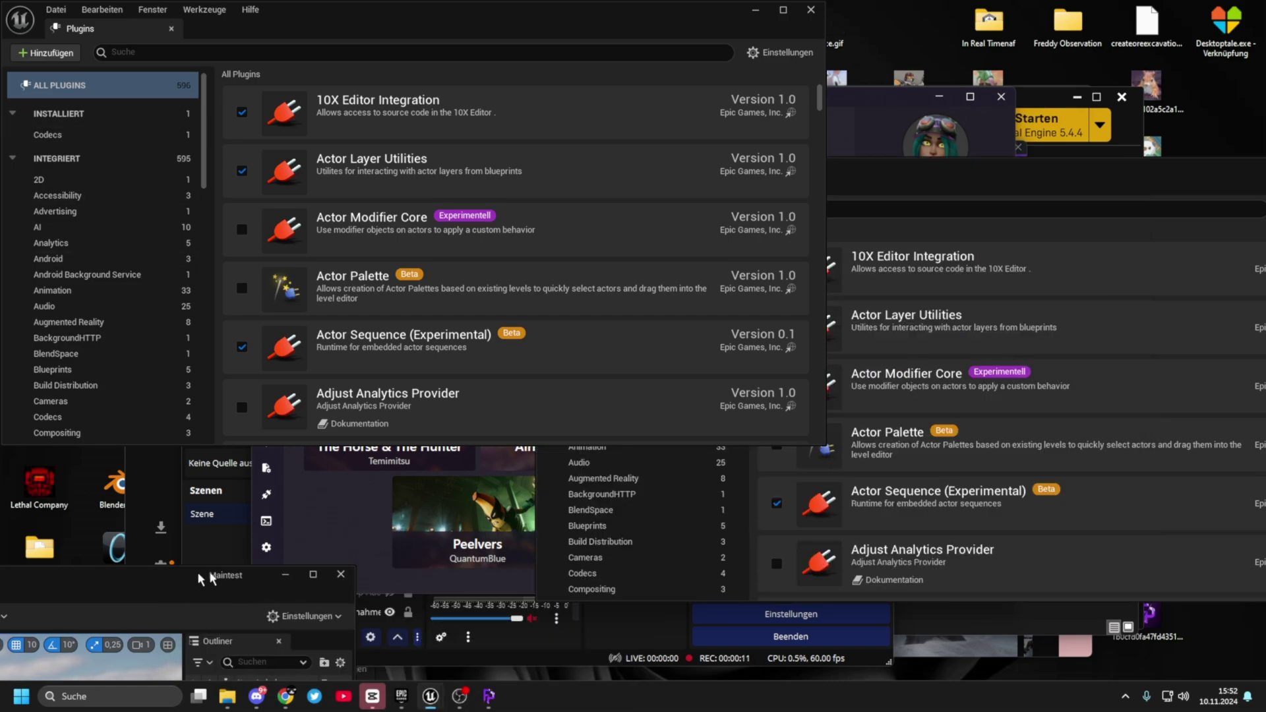
- Move the overlapping windows aside and bring the Unreal Editor's Plugins window to the front
drag(178, 580, 863, 155)
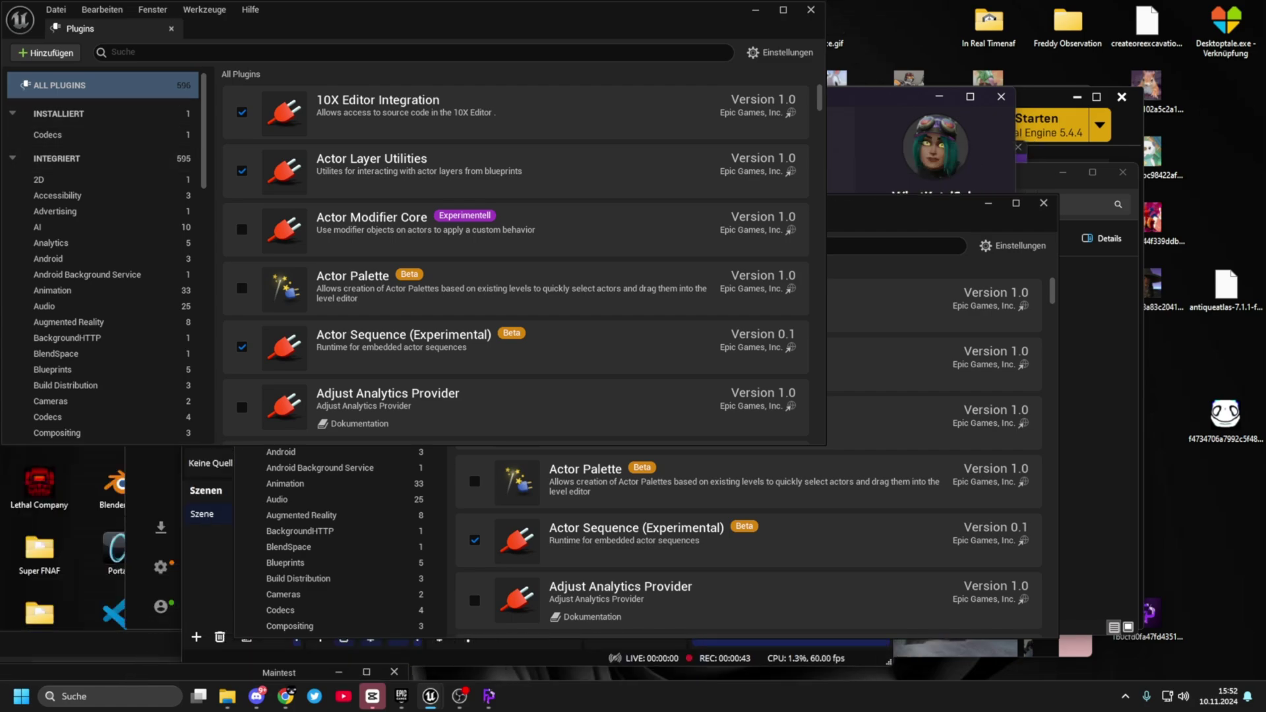
drag(220, 183, 613, 189)
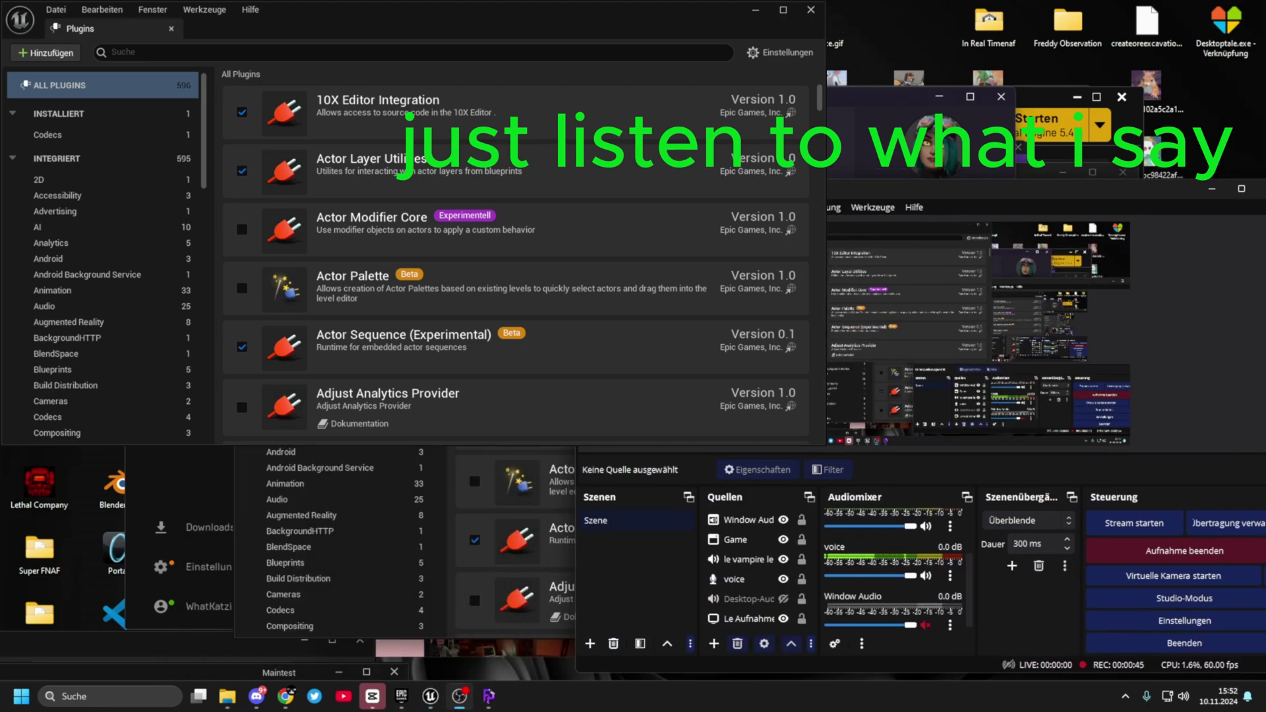
drag(620, 96, 610, 124)
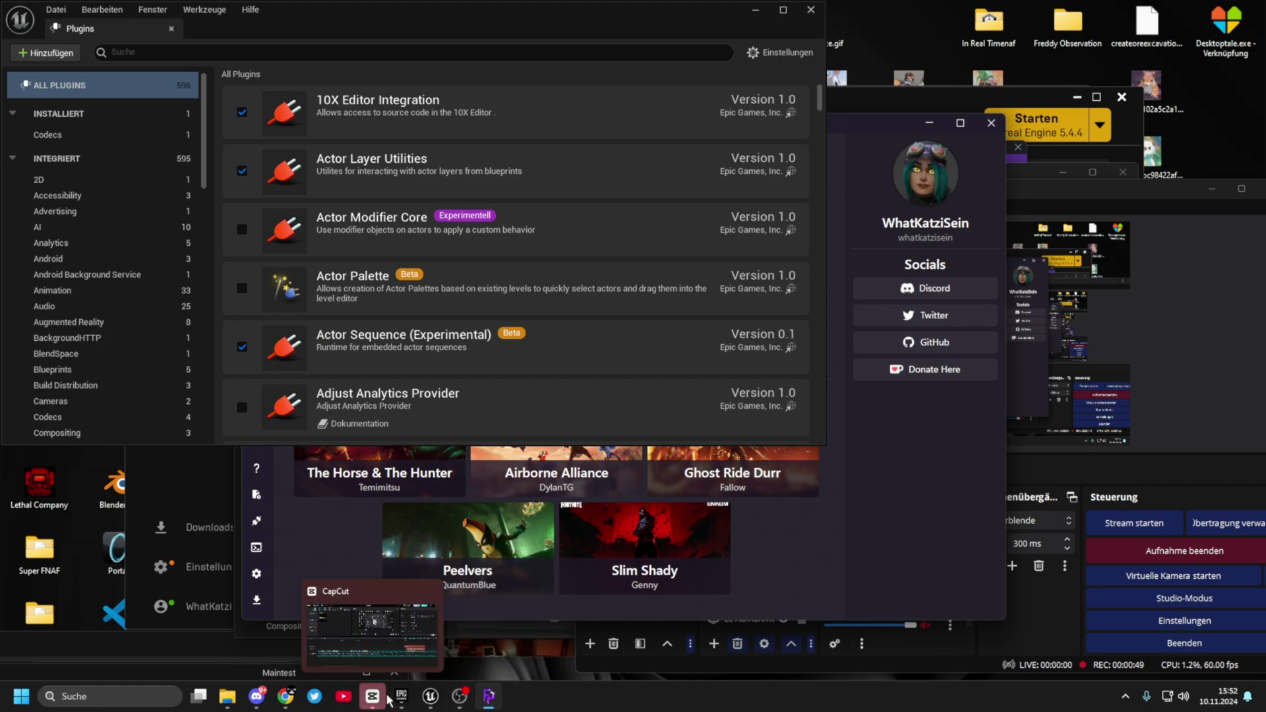
mouse_move(403, 697)
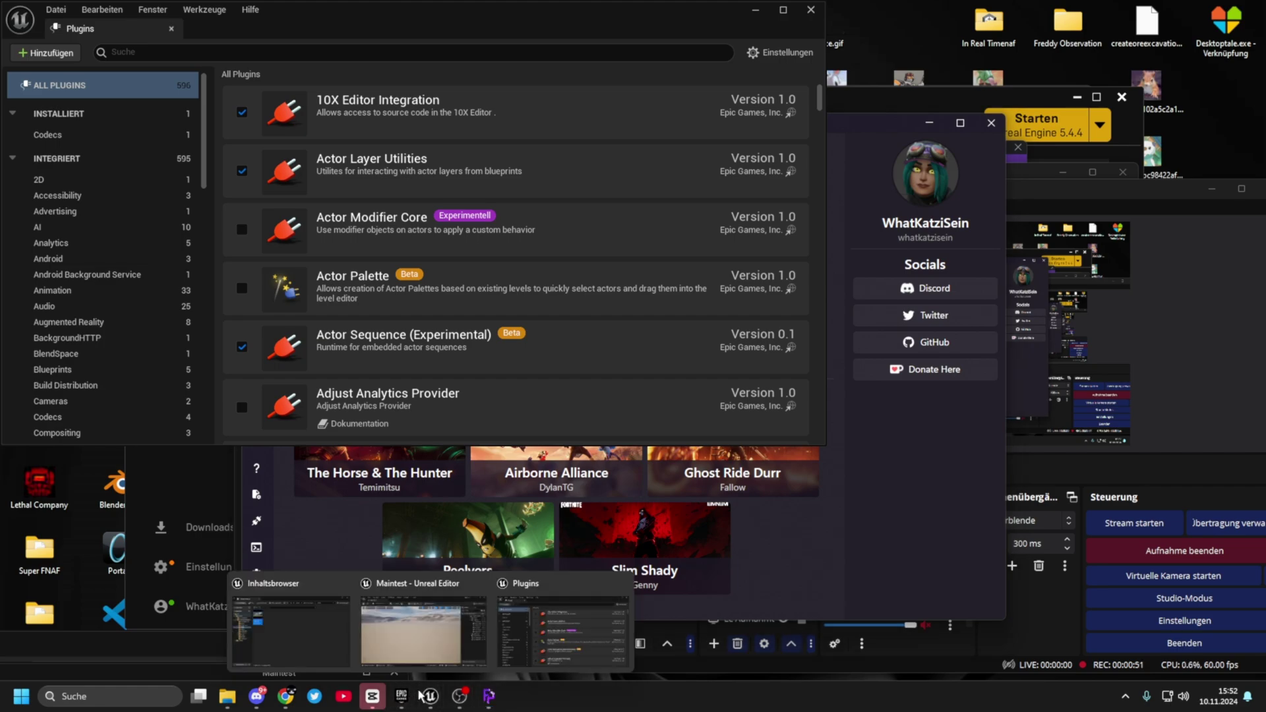
click(538, 636)
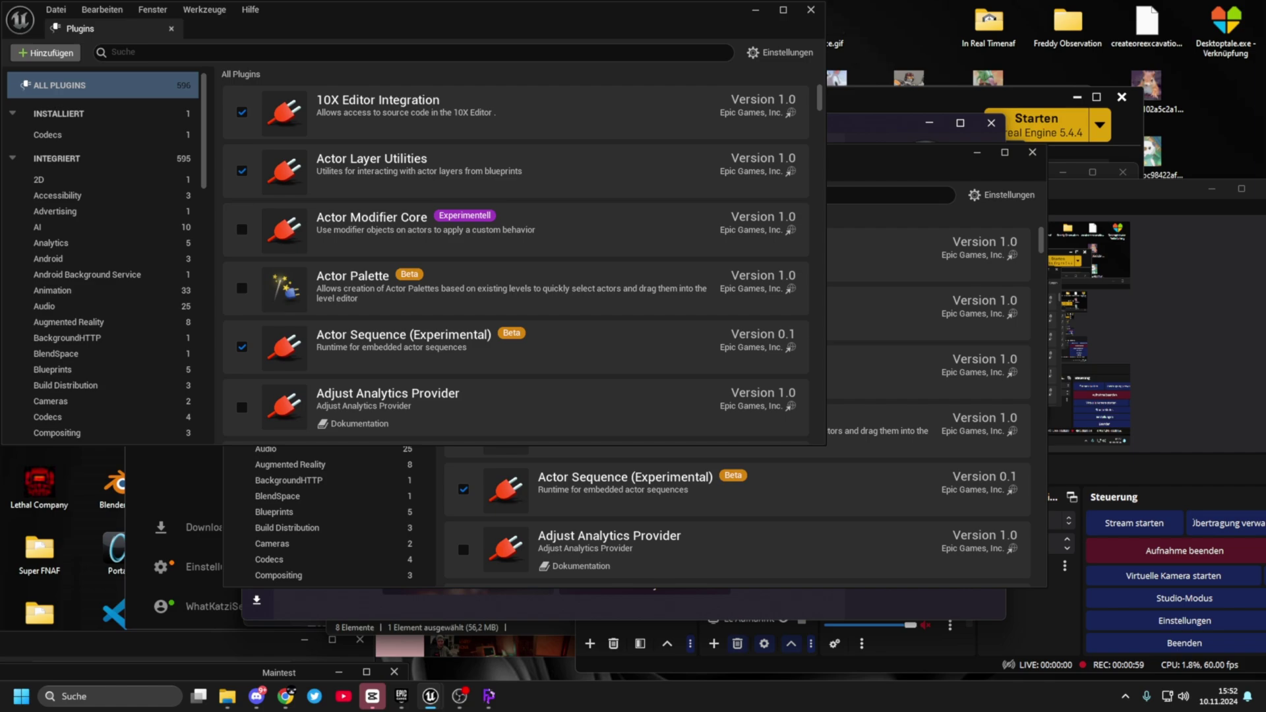
- Start a new plugin and set its location to the FP Unreal Plugin folder in Downloads
click(45, 52)
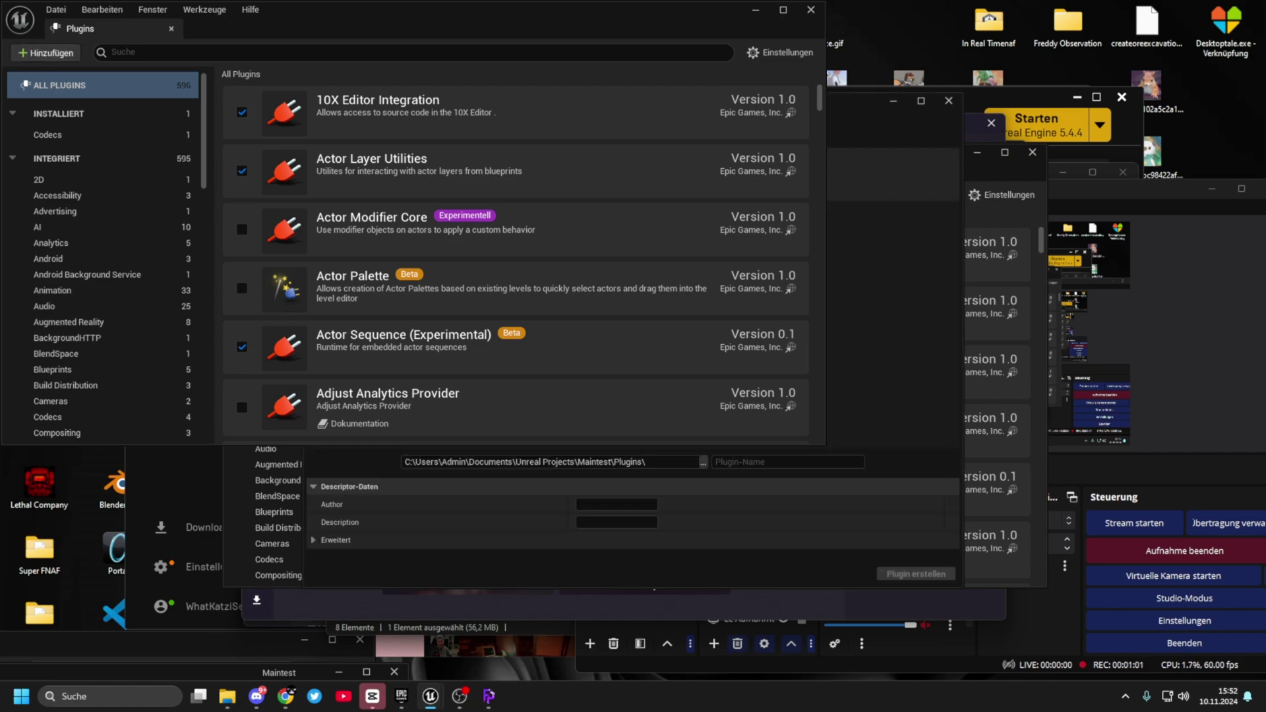
click(704, 454)
click(997, 224)
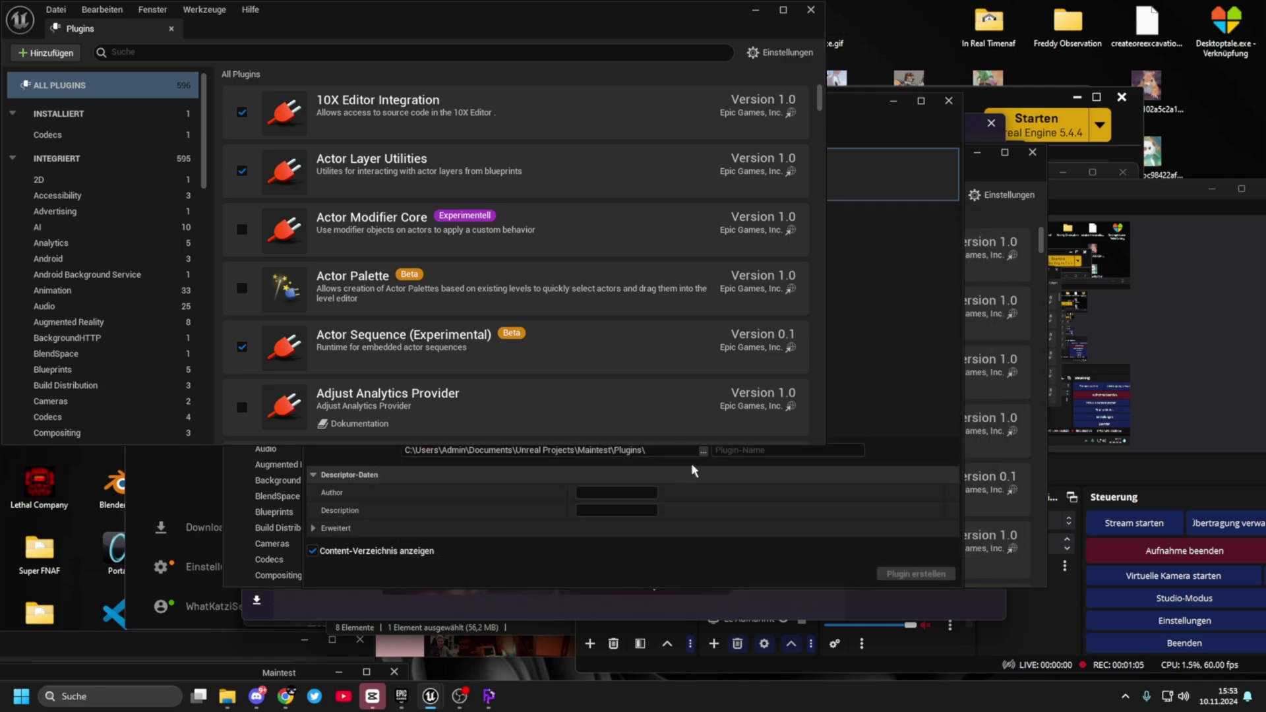
click(704, 452)
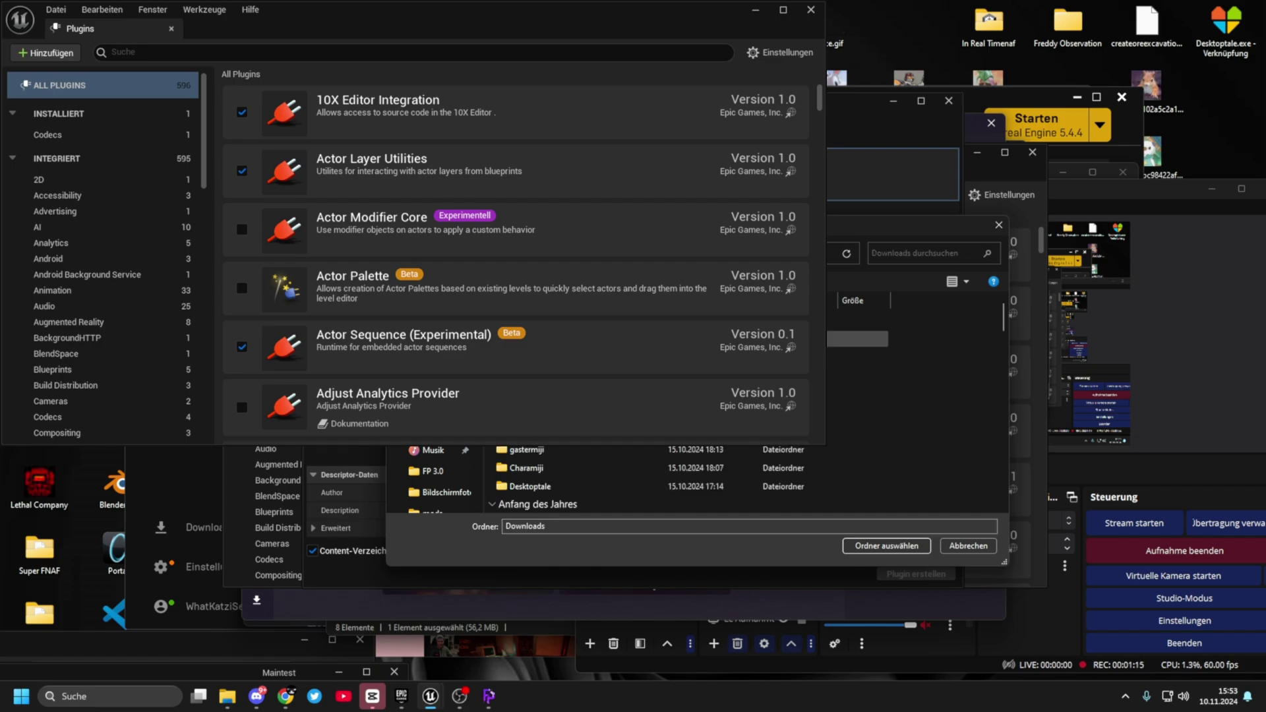
double_click(560, 339)
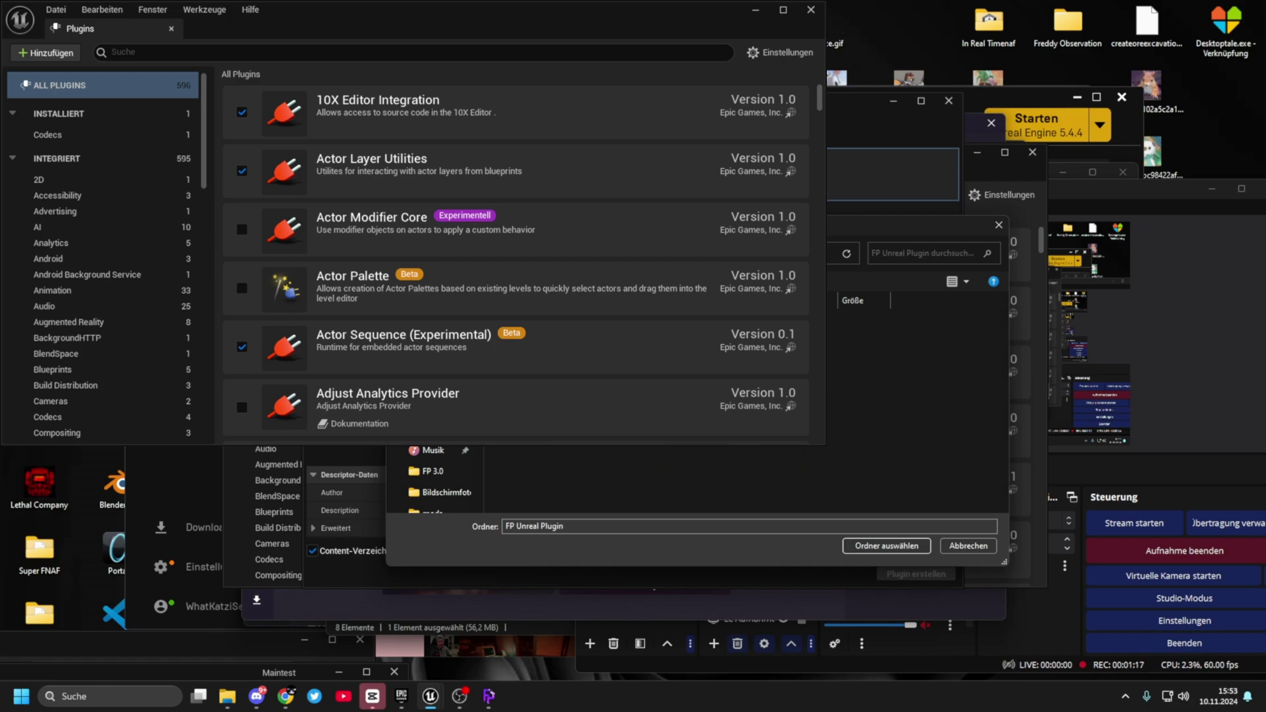
click(878, 546)
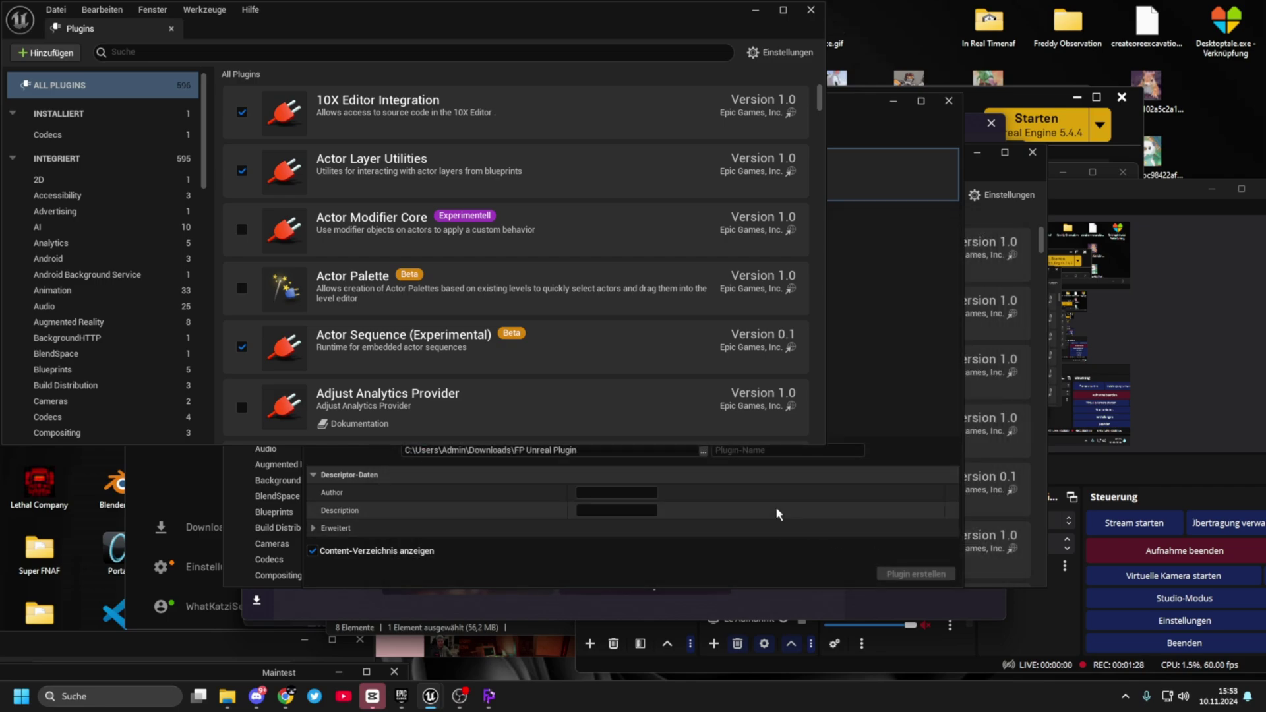
- Name the new plugin FortniteP and create it
click(751, 450)
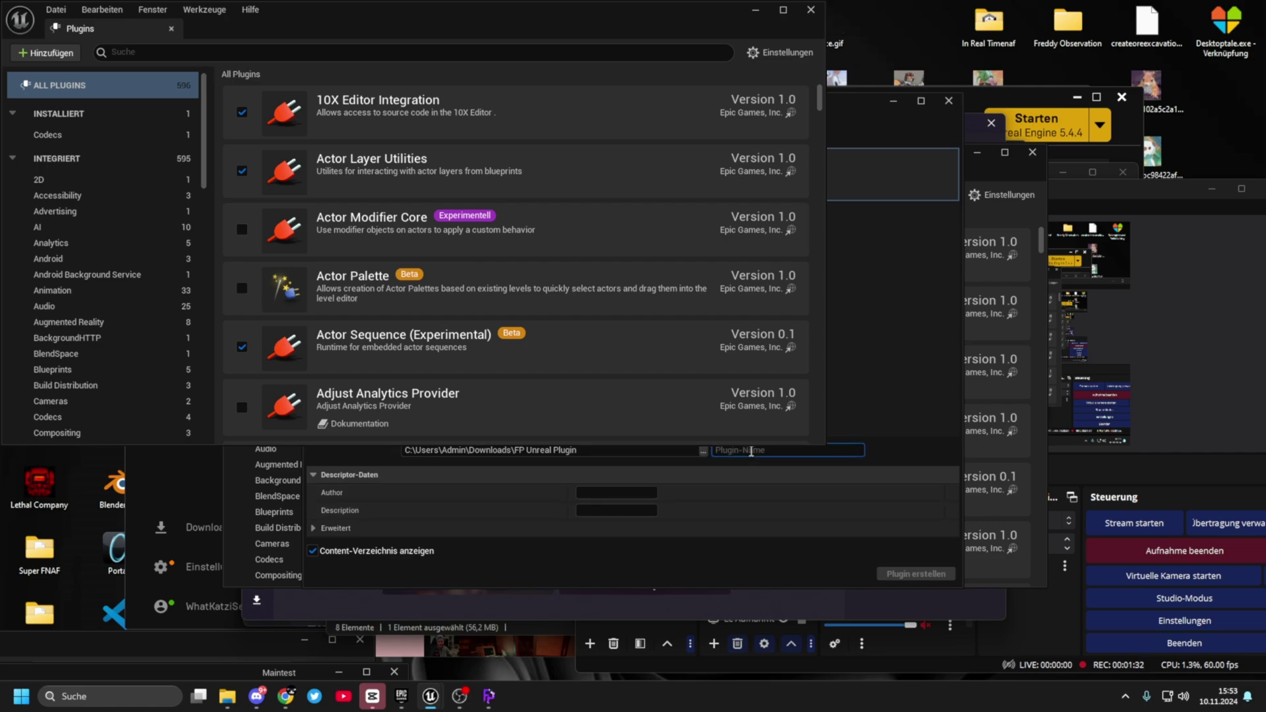
text(F)
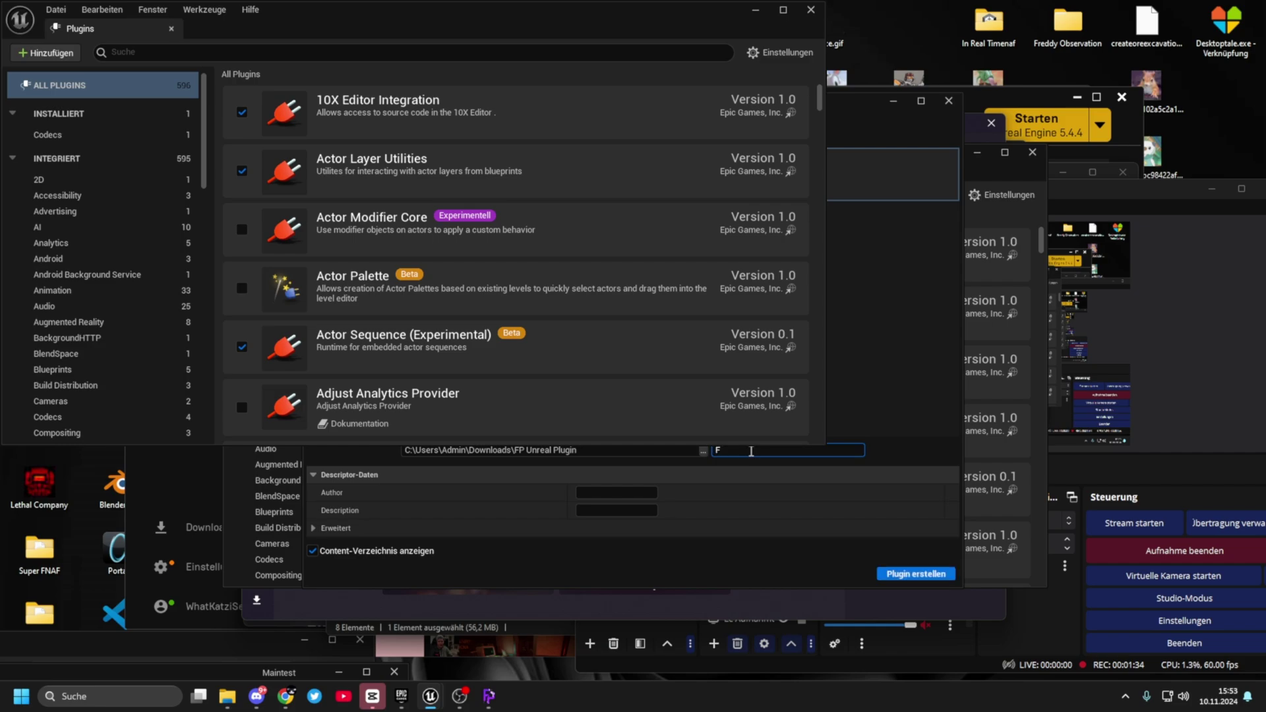
text(ortnitePorting)
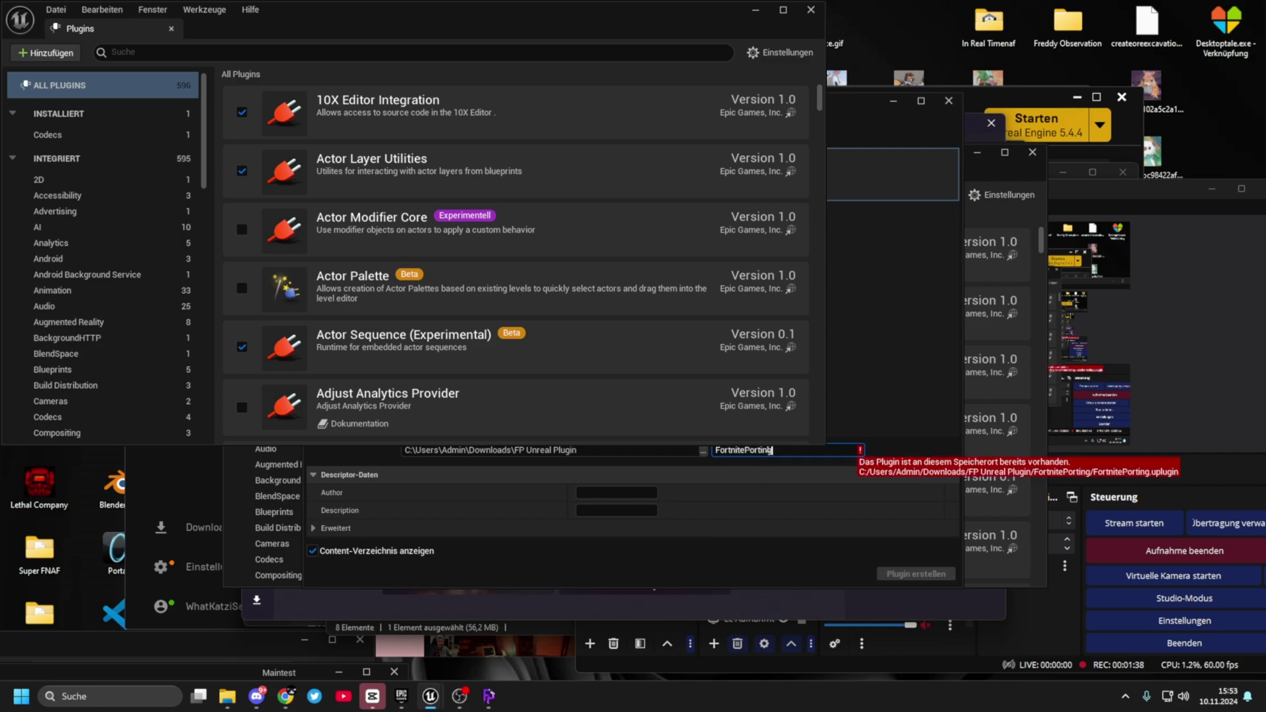
key(BackSpace)
key(BackSpace)
key(BackSpace)
key(BackSpace)
key(BackSpace)
key(BackSpace)
key(BackSpace)
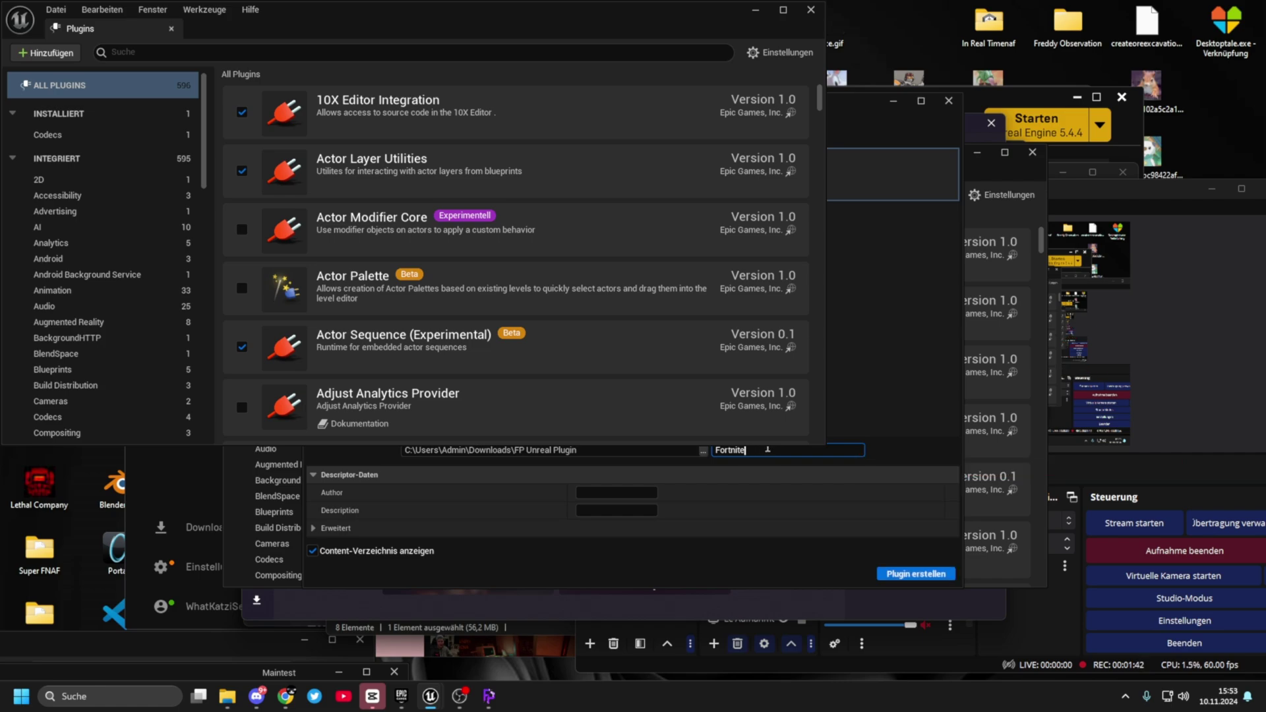
text(P)
click(893, 571)
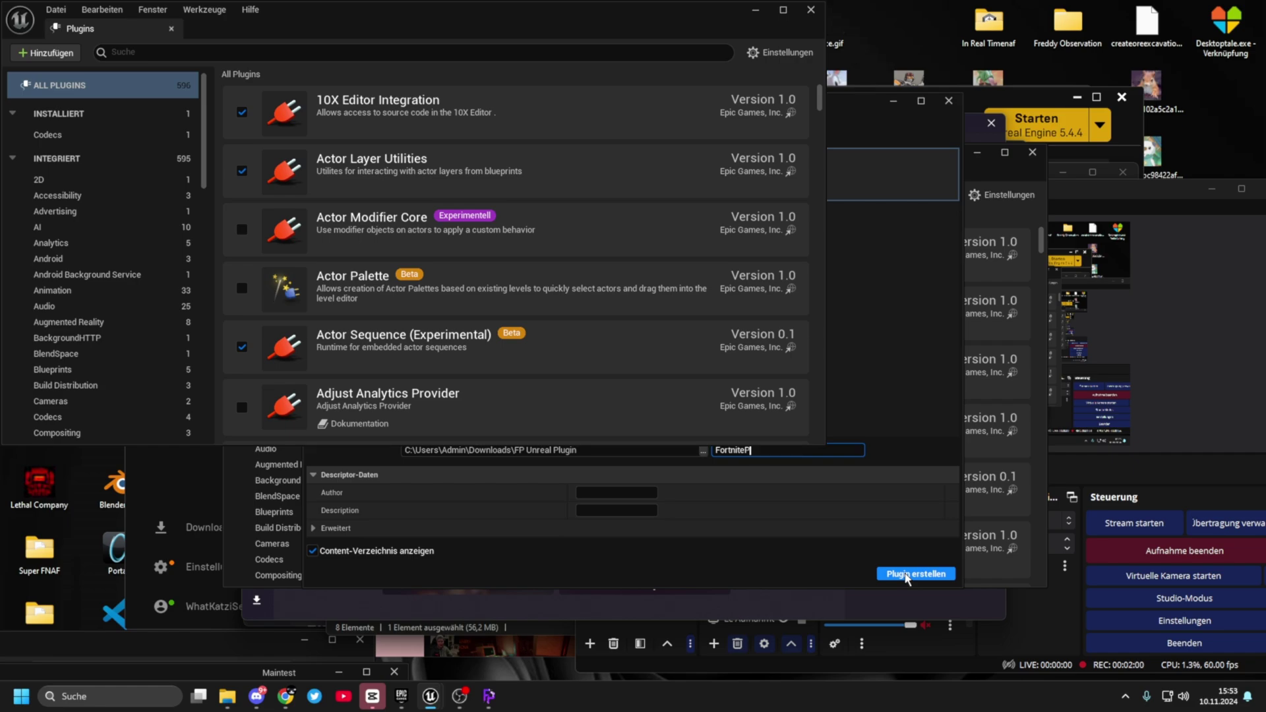
click(915, 573)
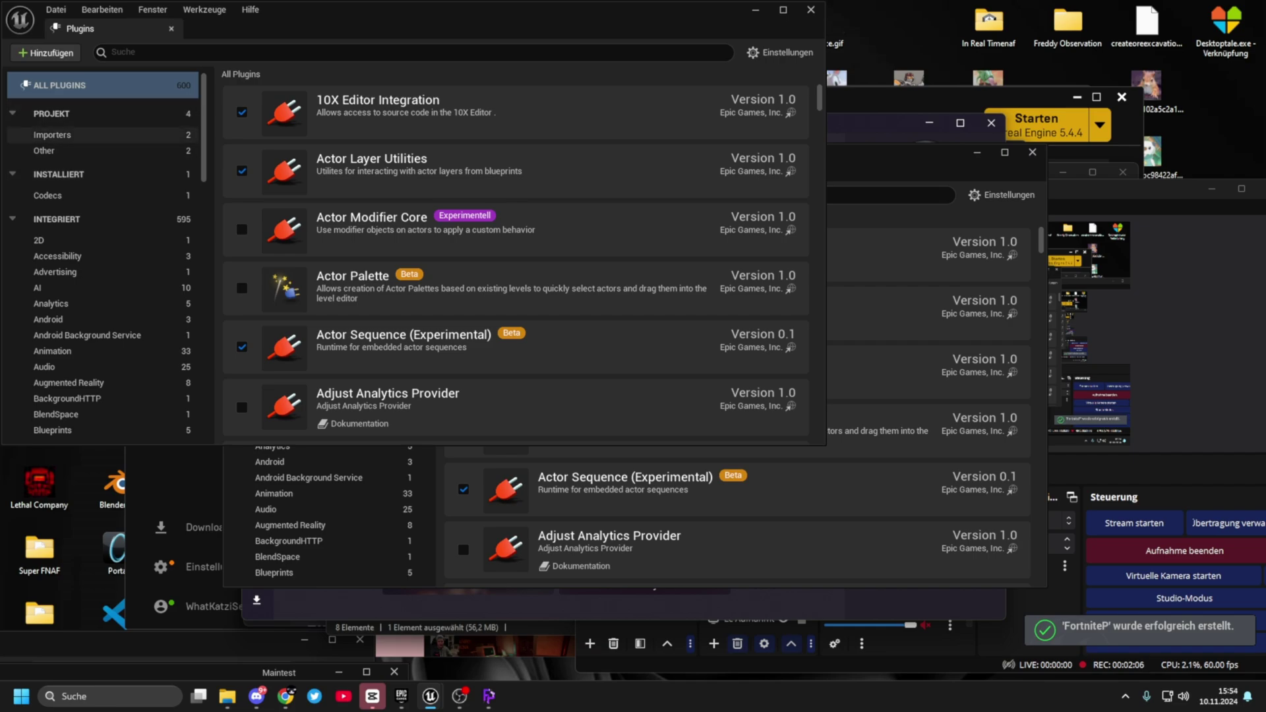
- Enable the FortnitePorting and UEFormat plugins in the project's Importers category and restart the editor
click(66, 135)
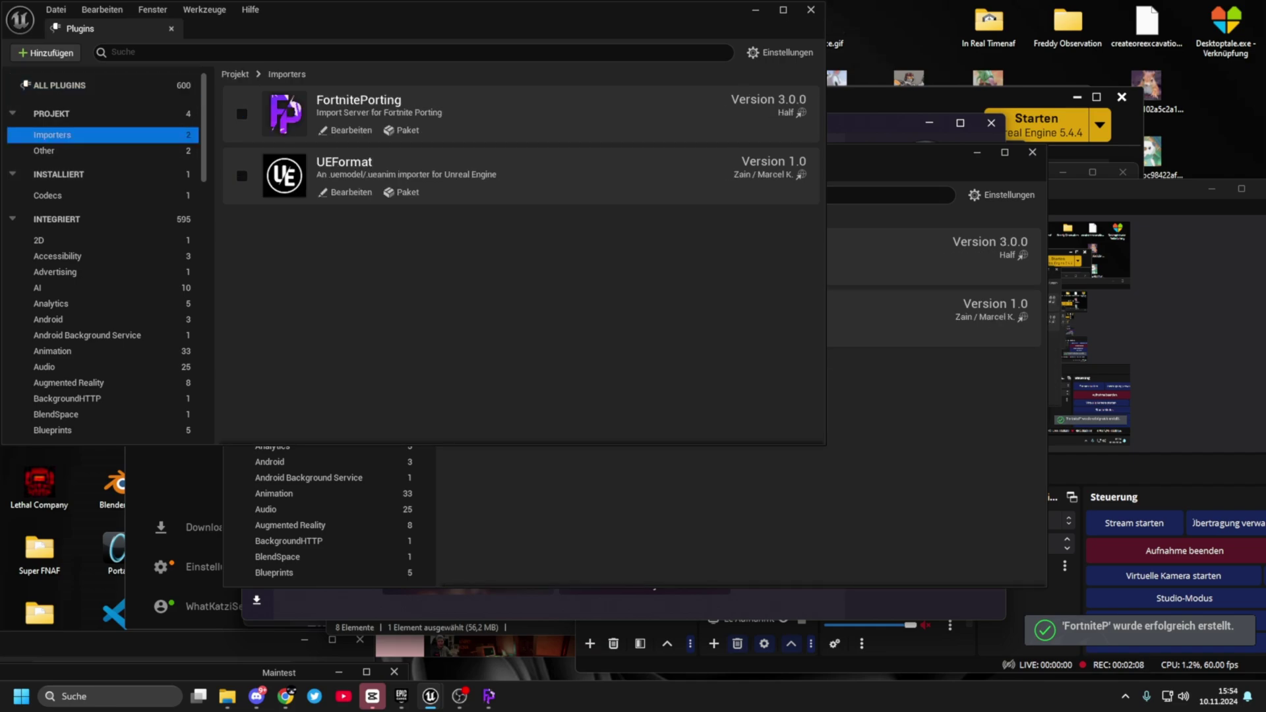
click(242, 113)
click(242, 175)
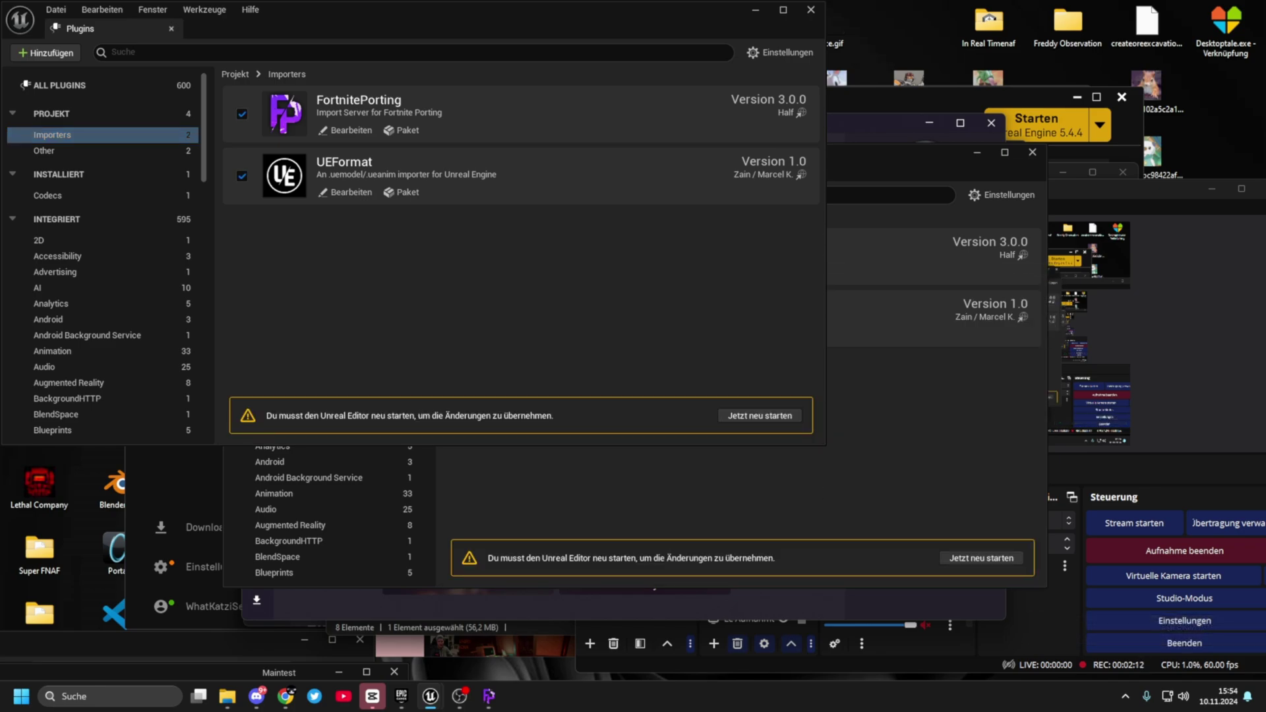
click(993, 561)
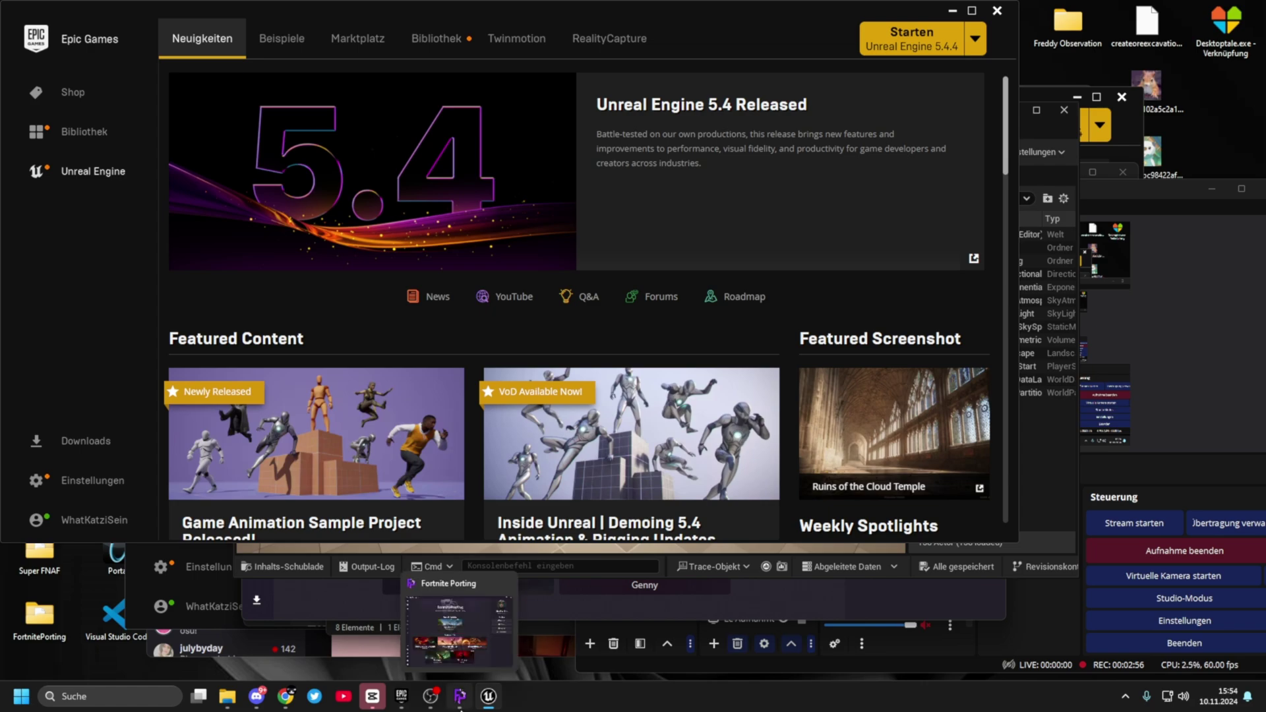
- Switch to the Fortnite Porting application window
click(460, 699)
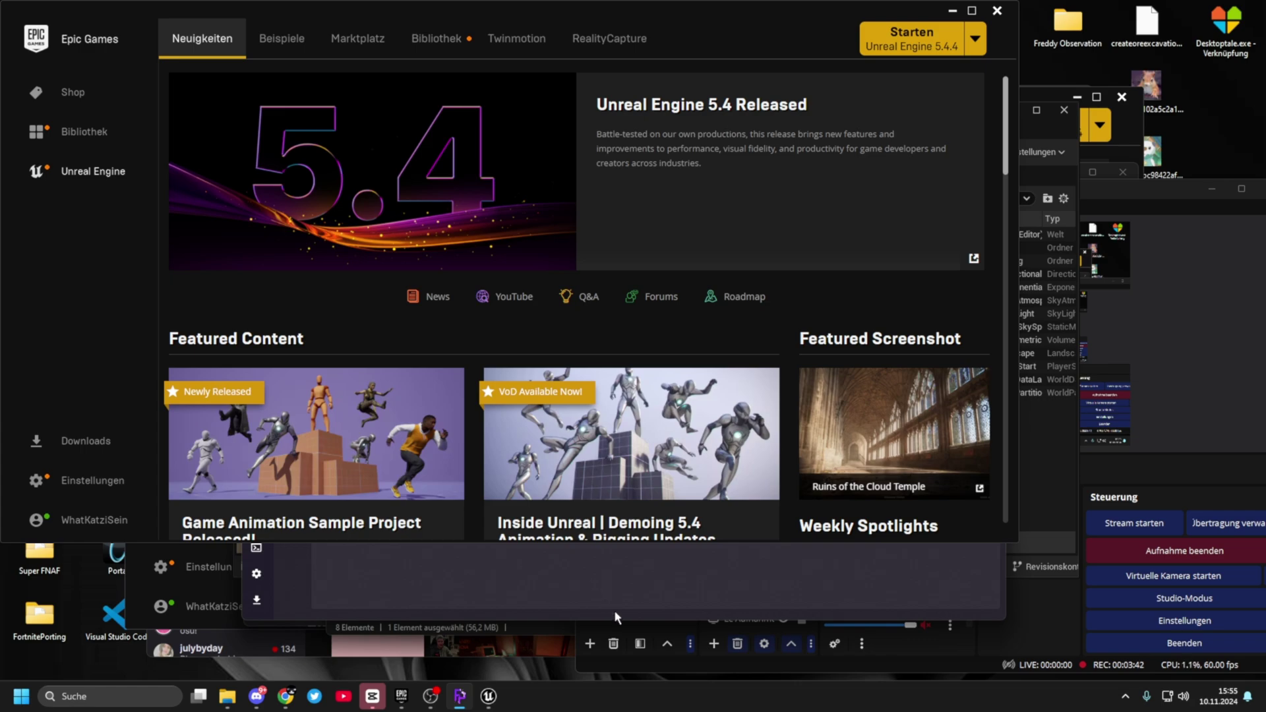
- Return to the Maintest project in Unreal Editor and open the Content Drawer to examine the plugin folders
mouse_move(433, 697)
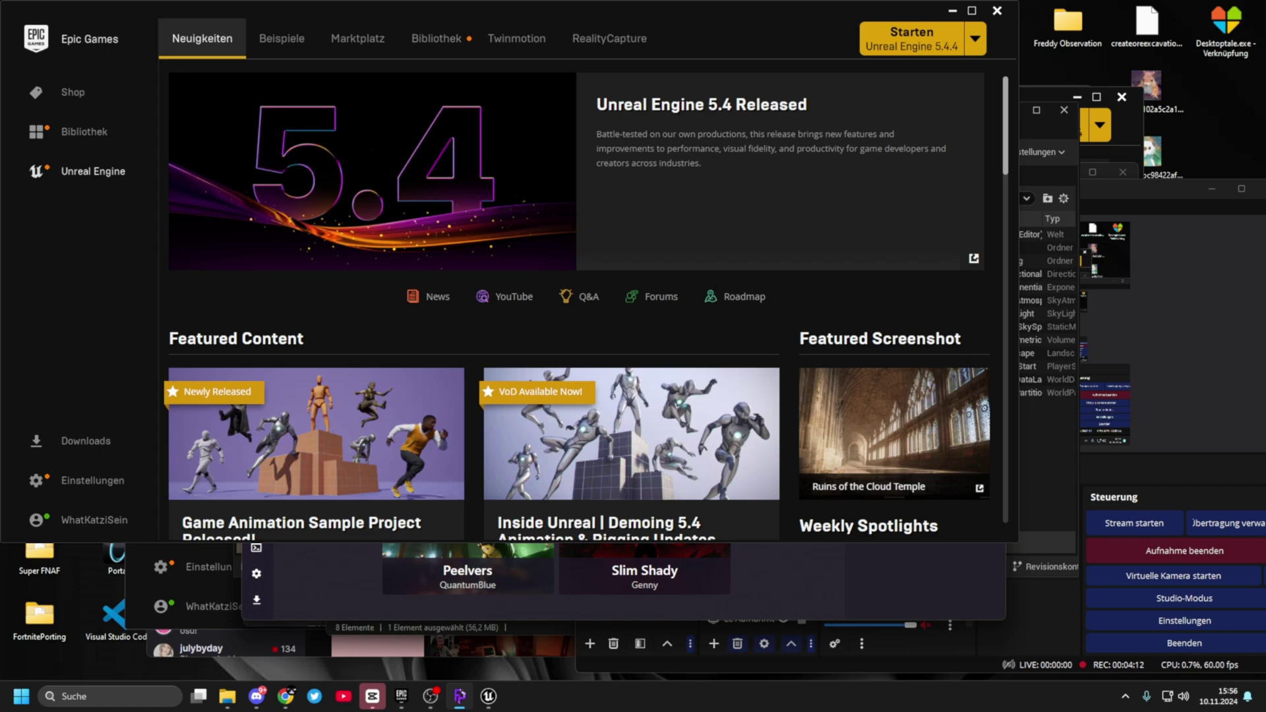
mouse_move(485, 696)
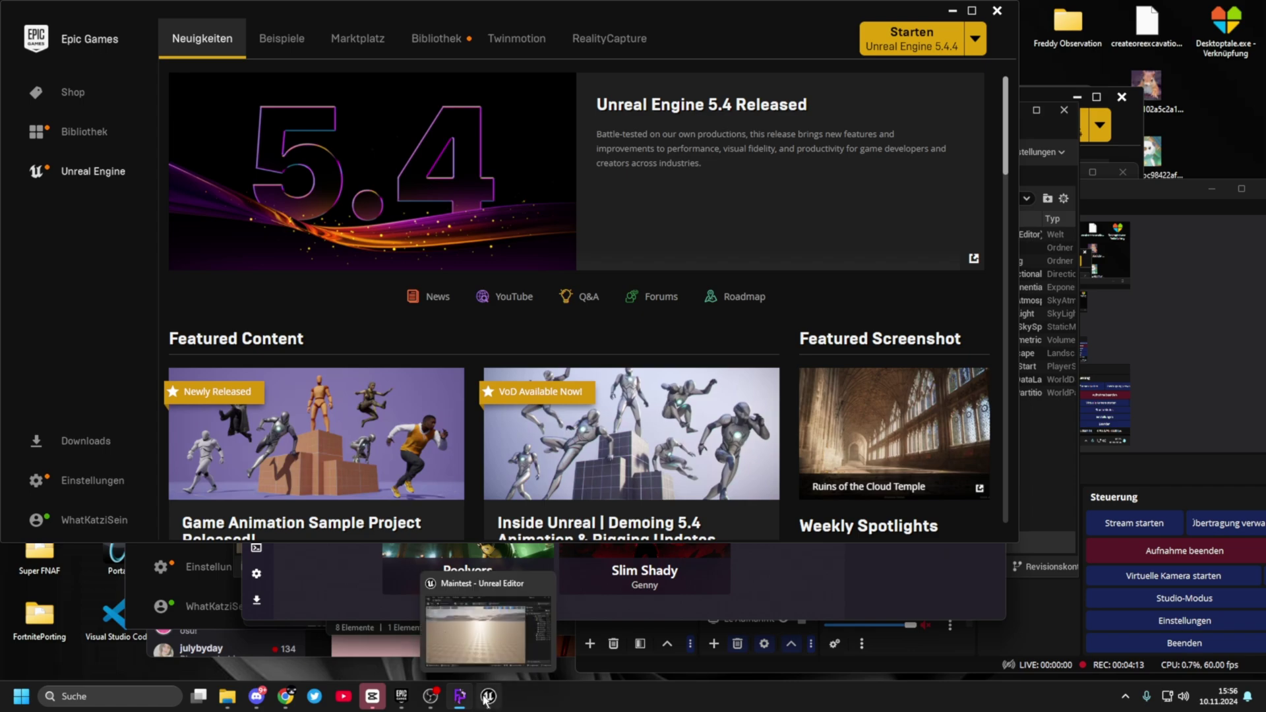
click(482, 662)
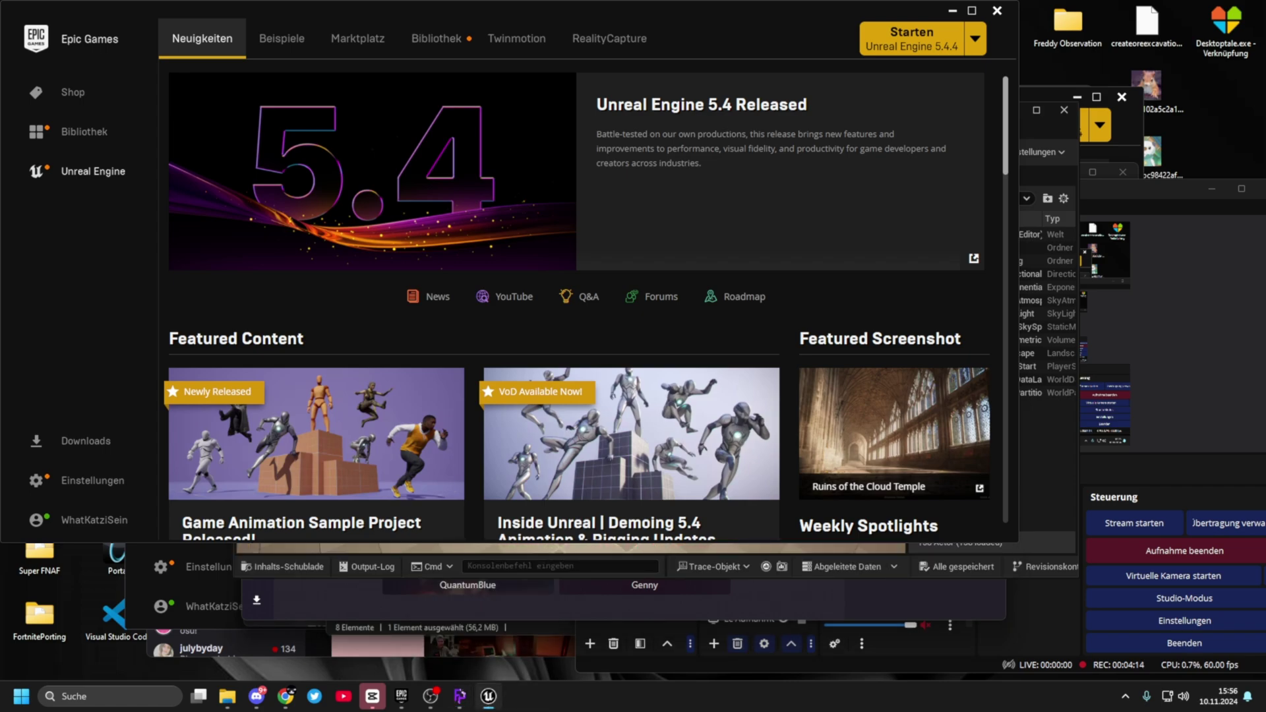
click(291, 568)
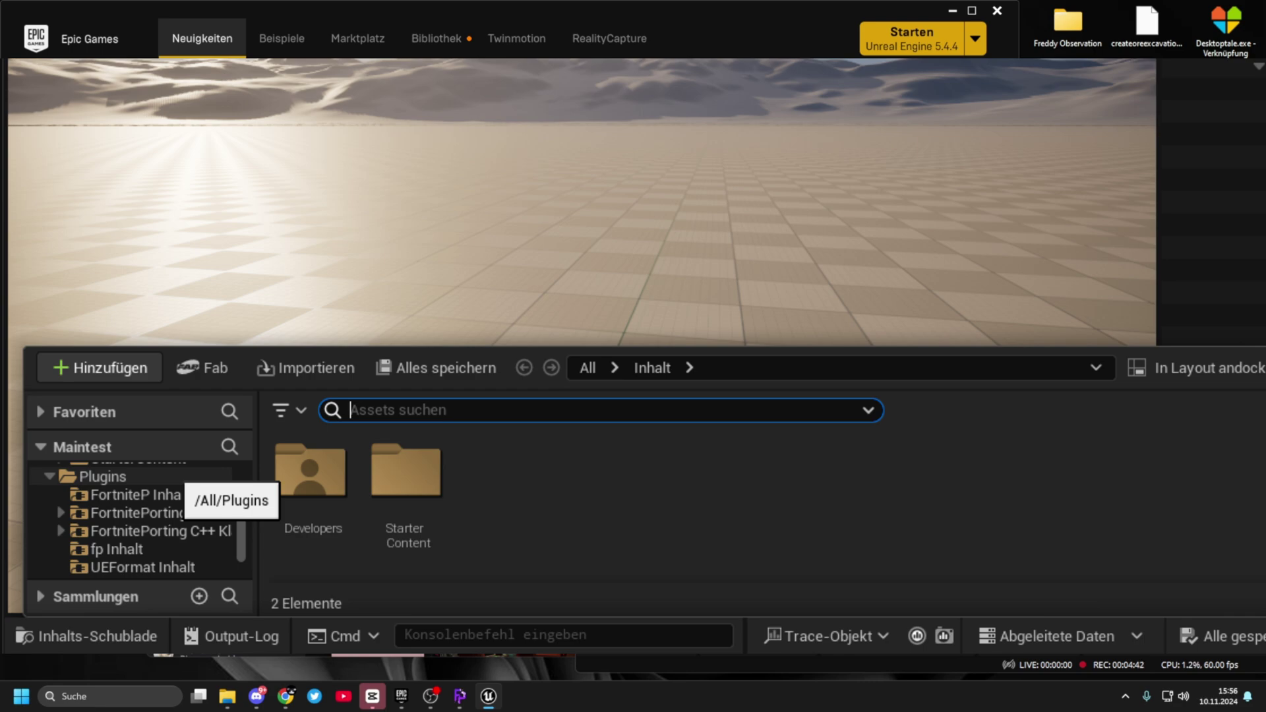
key(super+Down)
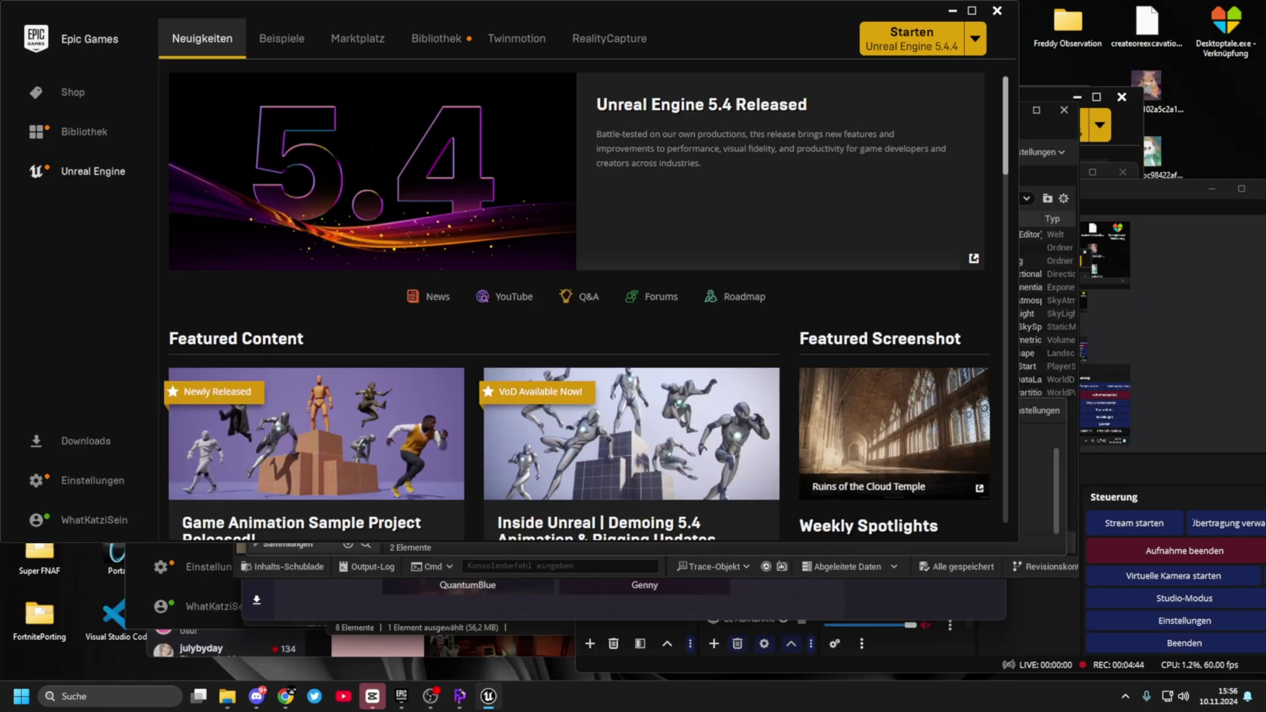